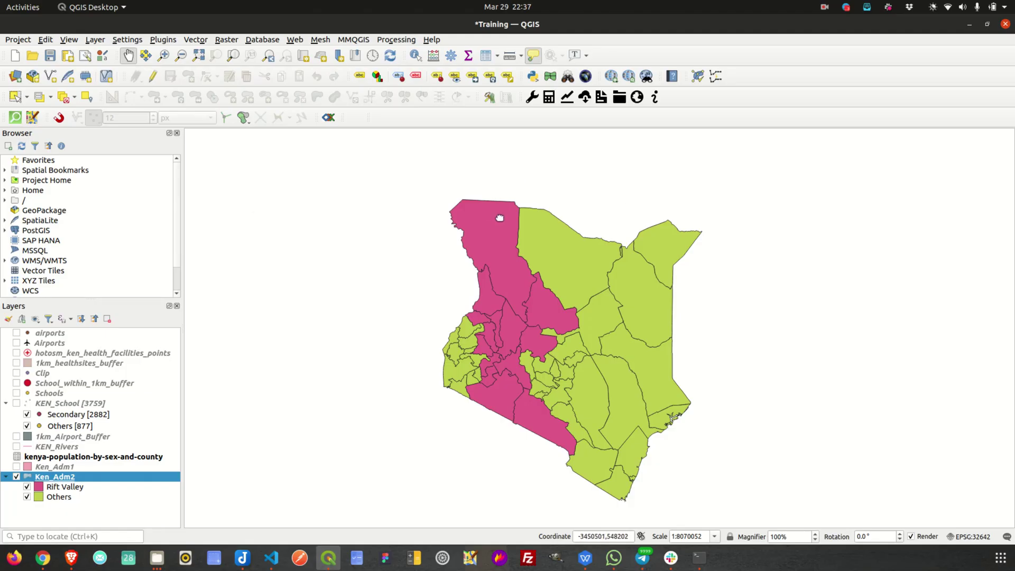
pyautogui.moveTo(503, 229); pyautogui.dragTo(478, 217)
pyautogui.moveTo(478, 218)
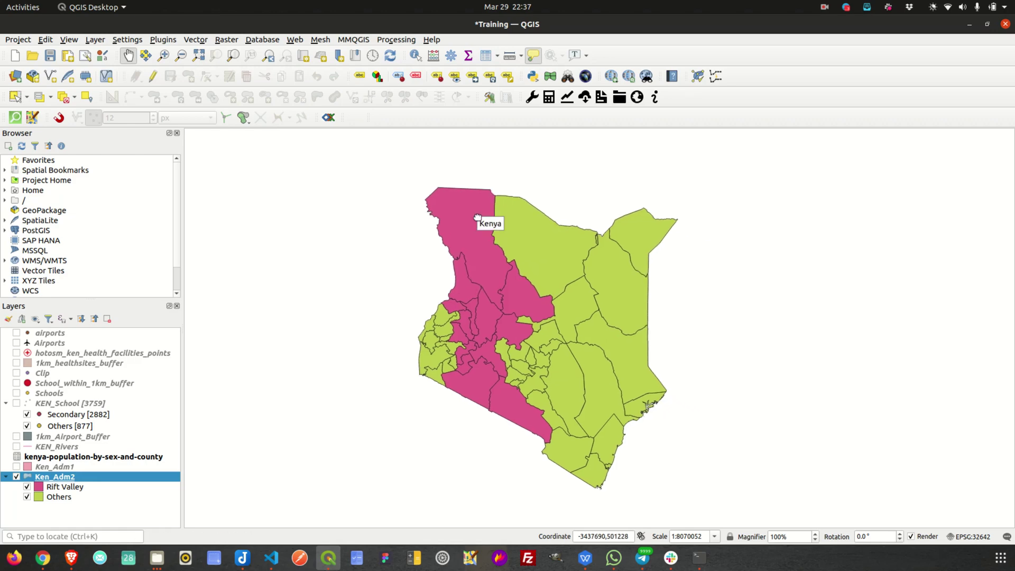
pyautogui.moveTo(502, 236)
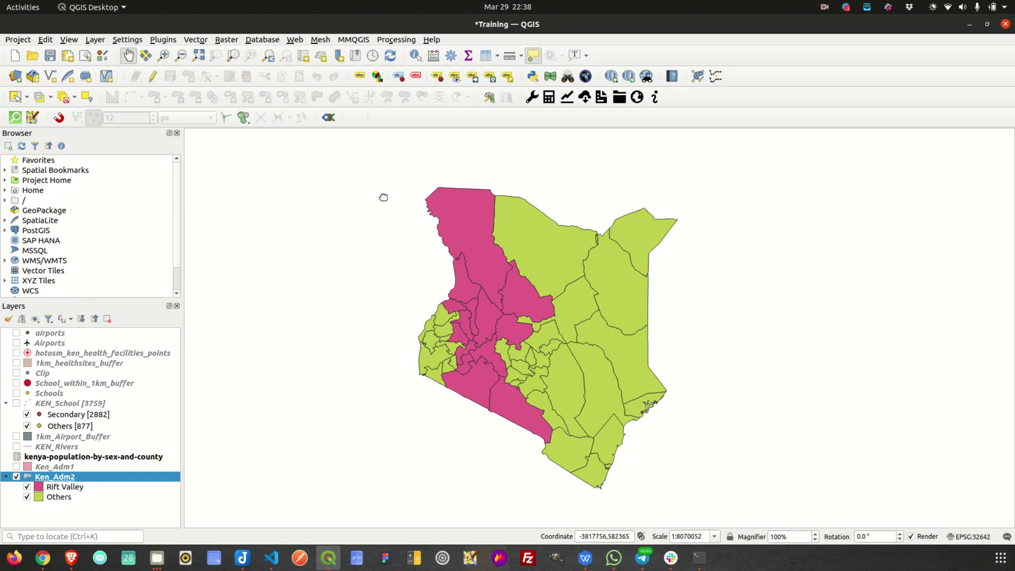
pyautogui.moveTo(390, 256); pyautogui.dragTo(388, 261)
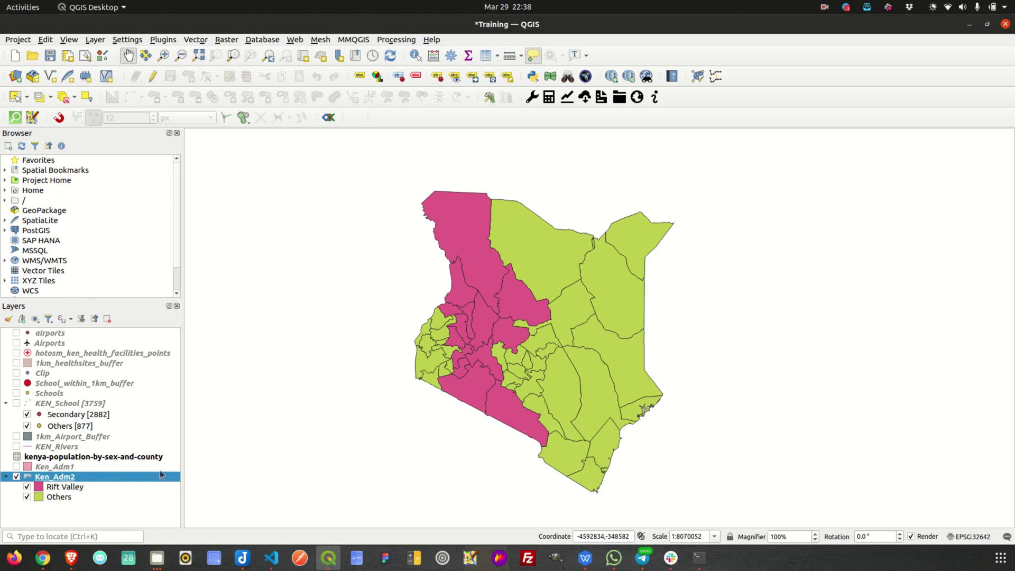
# Review the Ken_Adm2 attribute table sorted by NAME_1 in descending order to find the Rift Valley districts, and close it.
pyautogui.rightClick(69, 480)
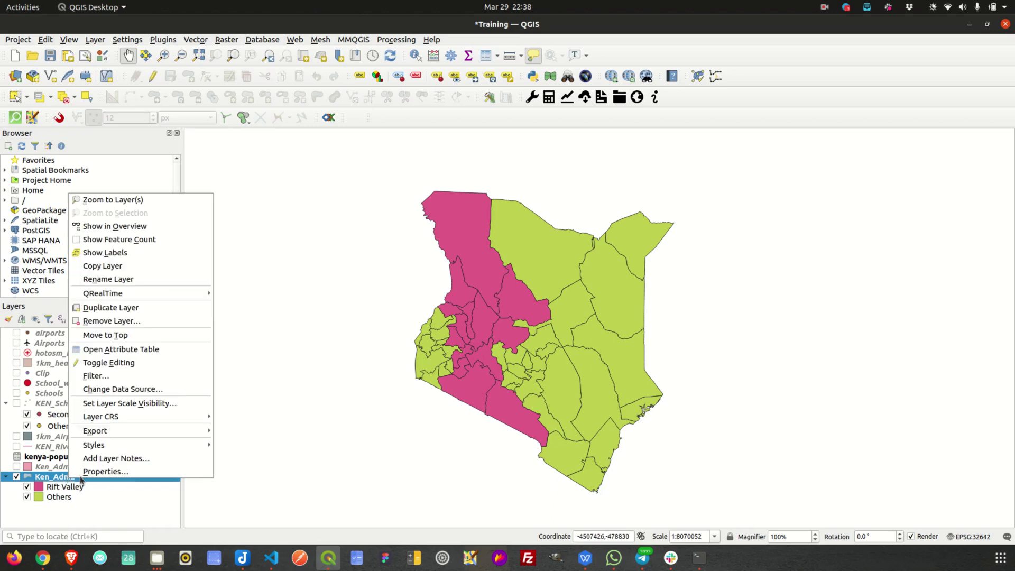
pyautogui.click(154, 346)
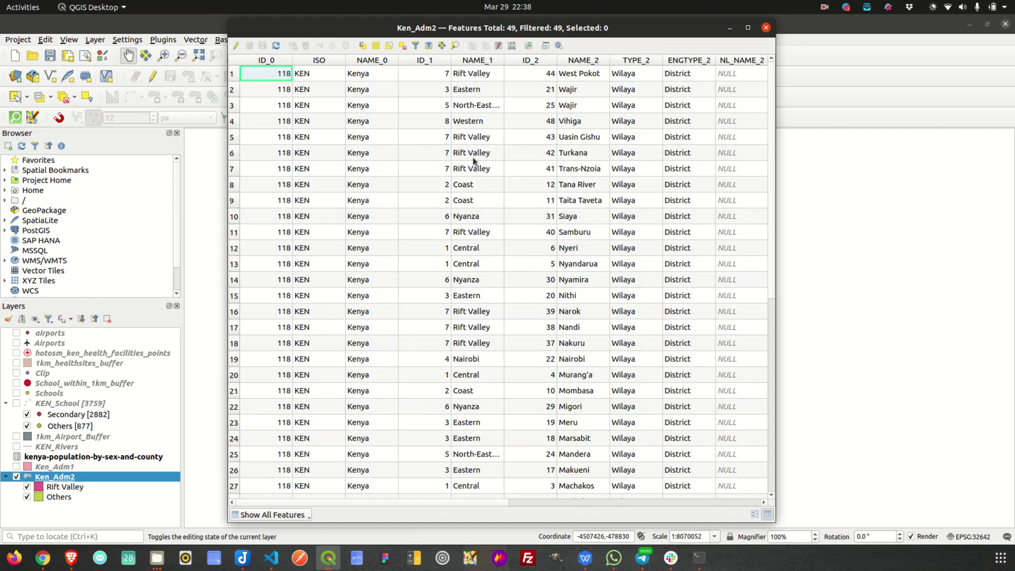
pyautogui.click(488, 62)
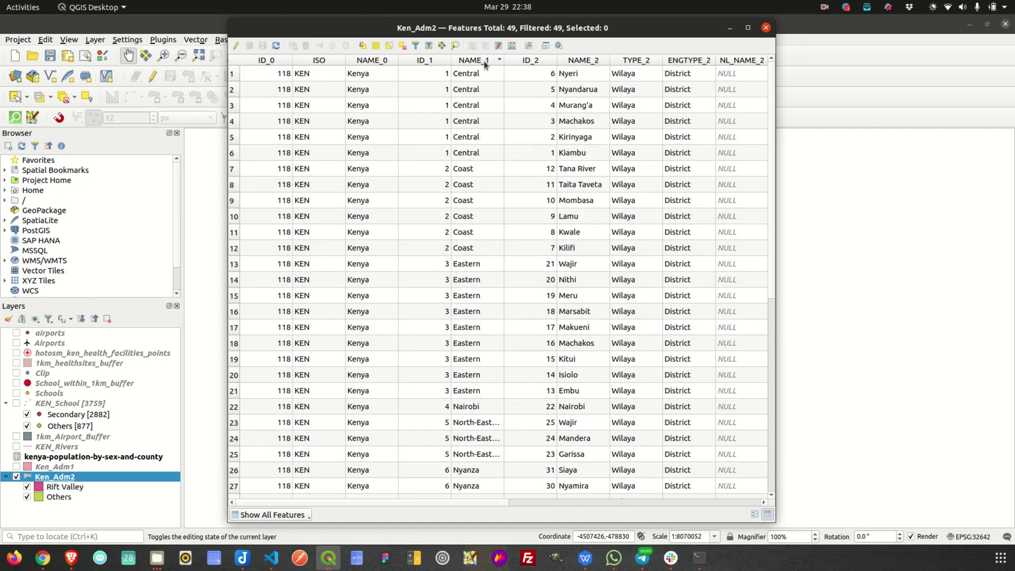
pyautogui.click(484, 61)
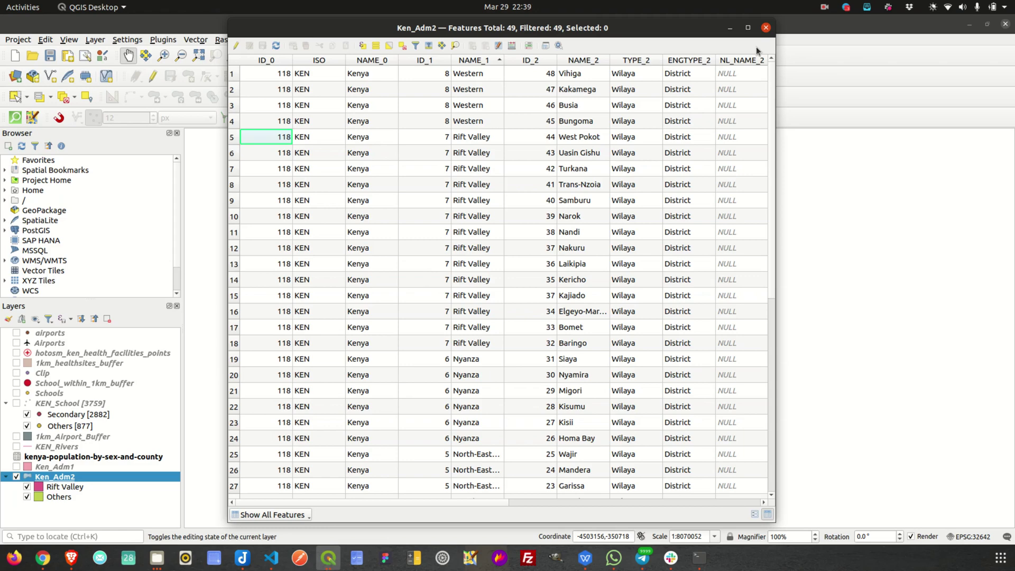
pyautogui.click(766, 27)
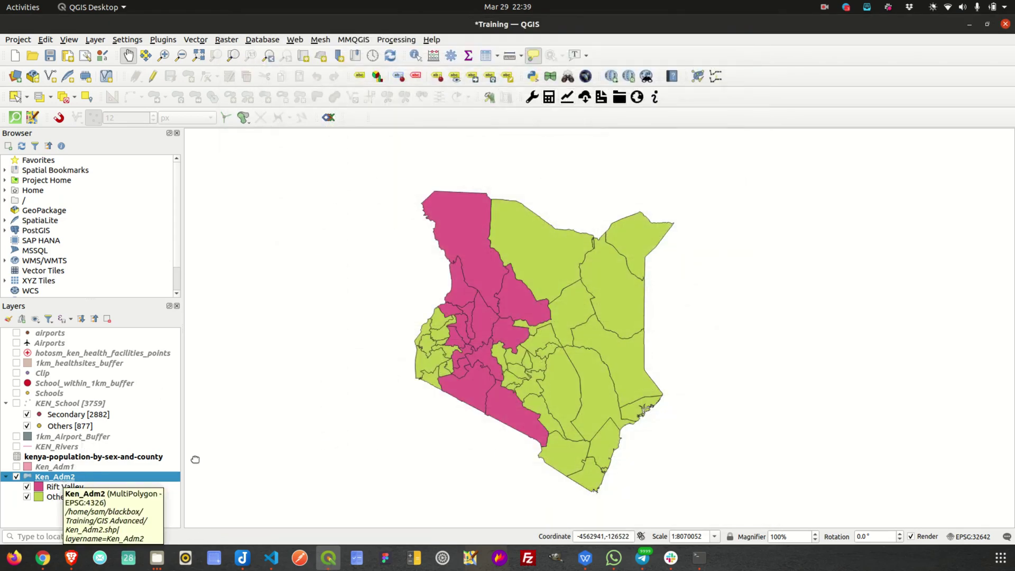
# Start a new virtual layer and name it virtual_layer_rift_valley.
pyautogui.click(96, 41)
pyautogui.moveTo(160, 66)
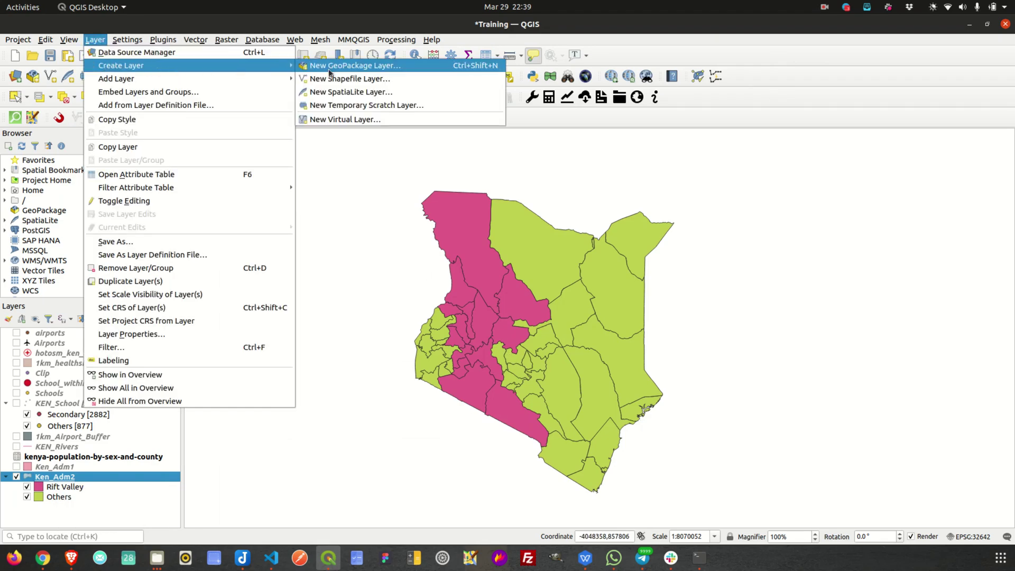
pyautogui.click(349, 121)
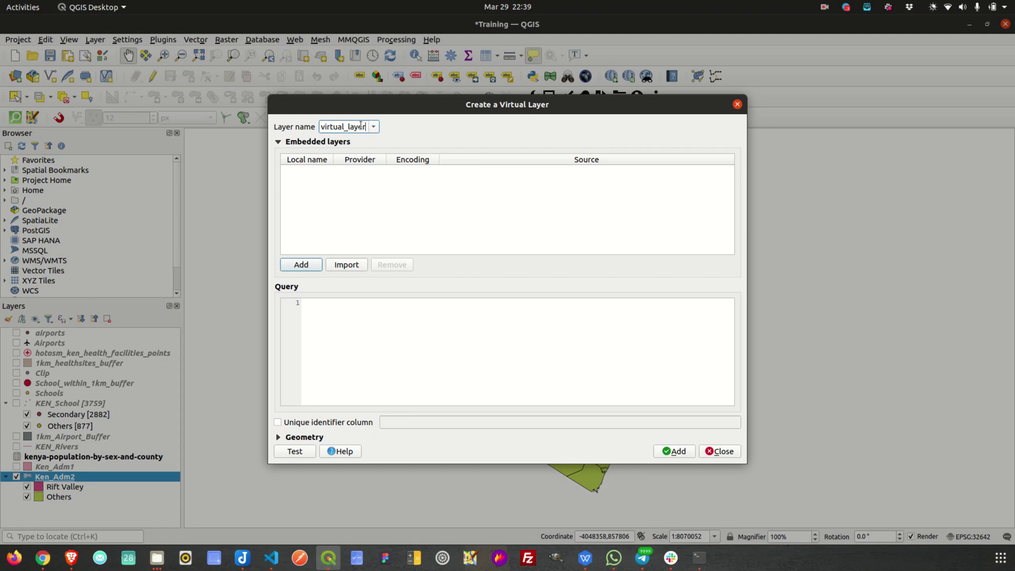
pyautogui.moveTo(367, 127); pyautogui.dragTo(319, 128)
pyautogui.click(365, 128)
pyautogui.write('_rift_valley')
pyautogui.click(301, 265)
pyautogui.click(663, 175)
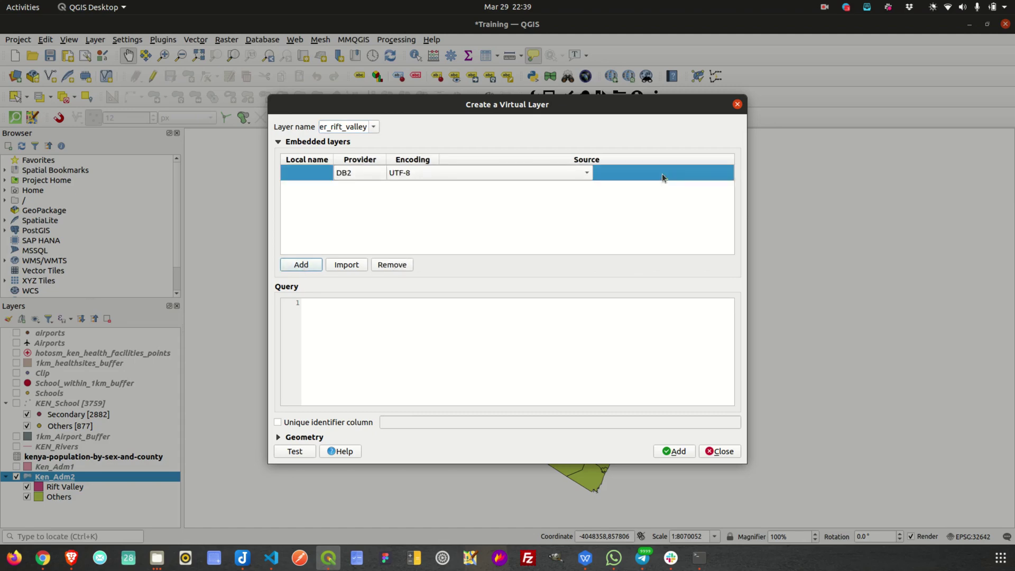
pyautogui.click(373, 175)
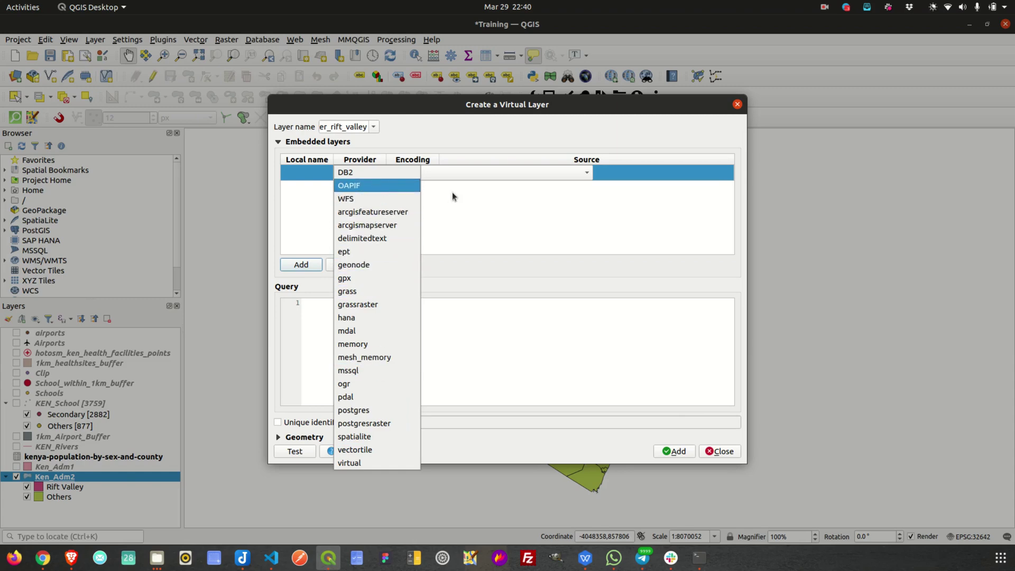
pyautogui.click(465, 197)
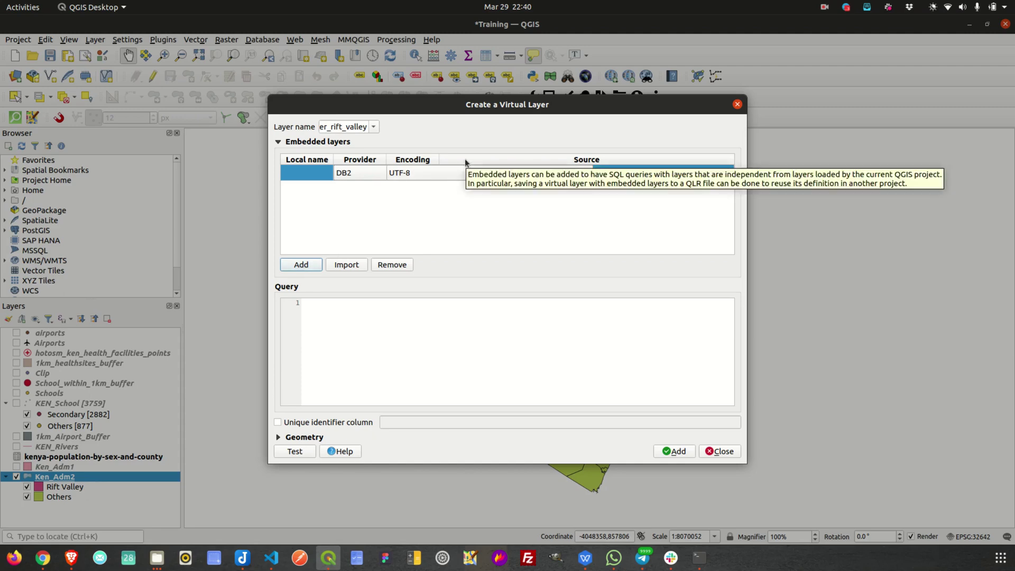
pyautogui.click(344, 172)
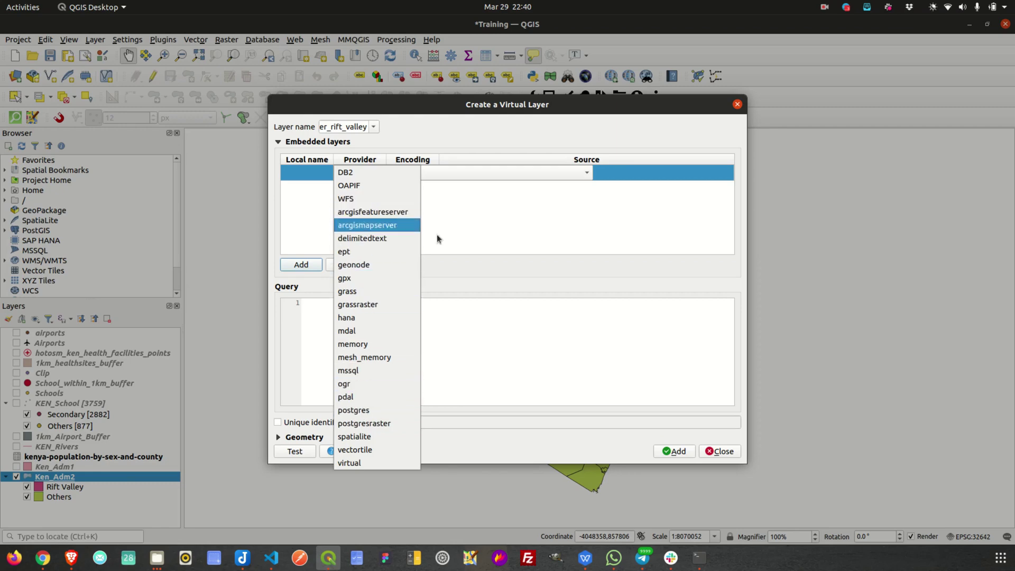
pyautogui.click(494, 222)
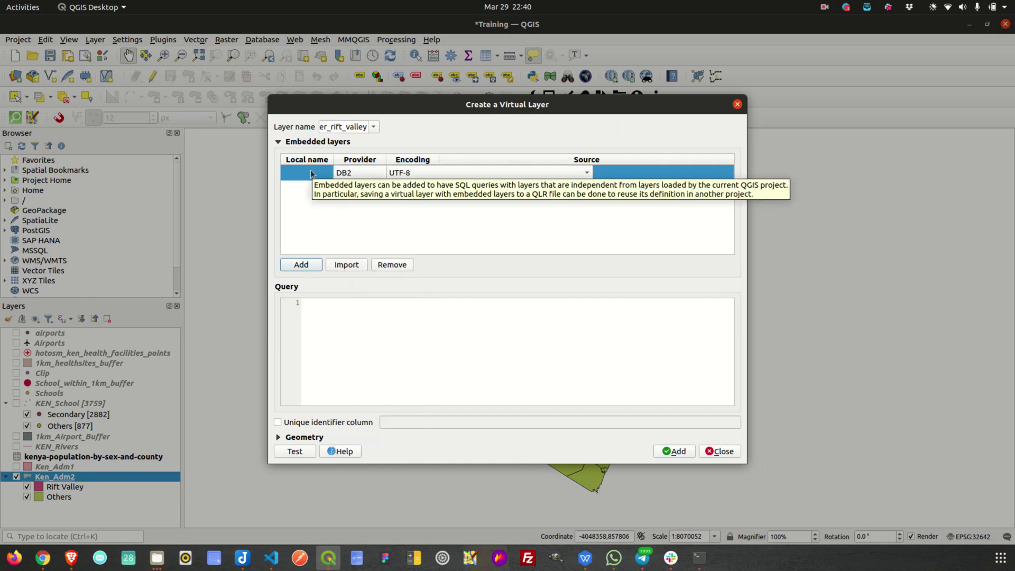
pyautogui.click(370, 173)
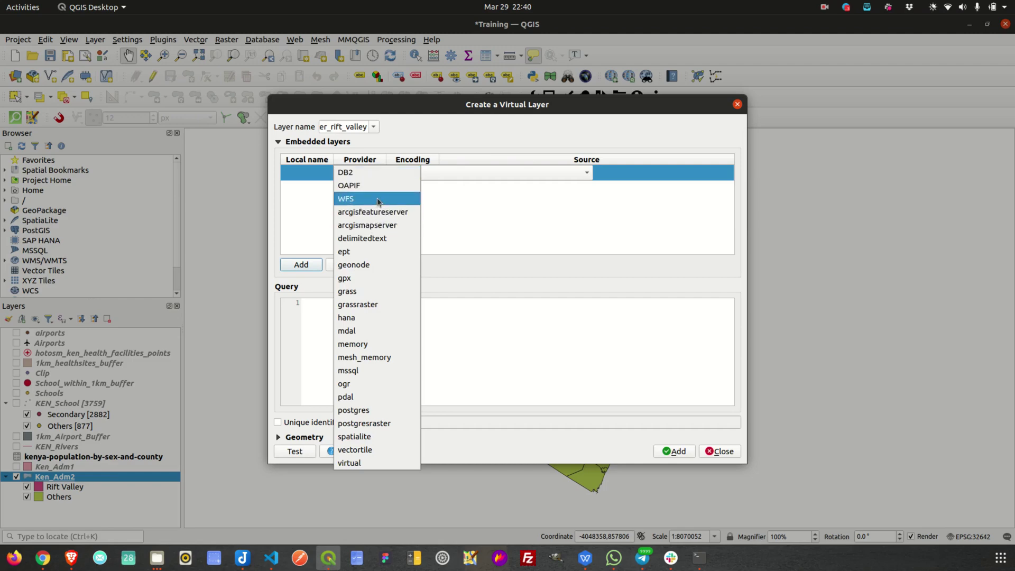
pyautogui.click(503, 217)
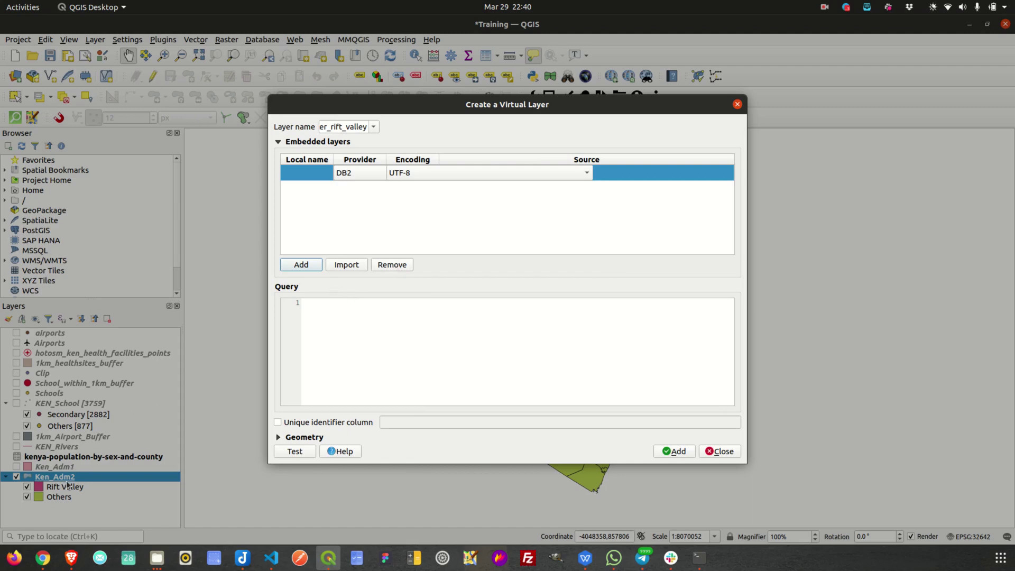
pyautogui.click(398, 266)
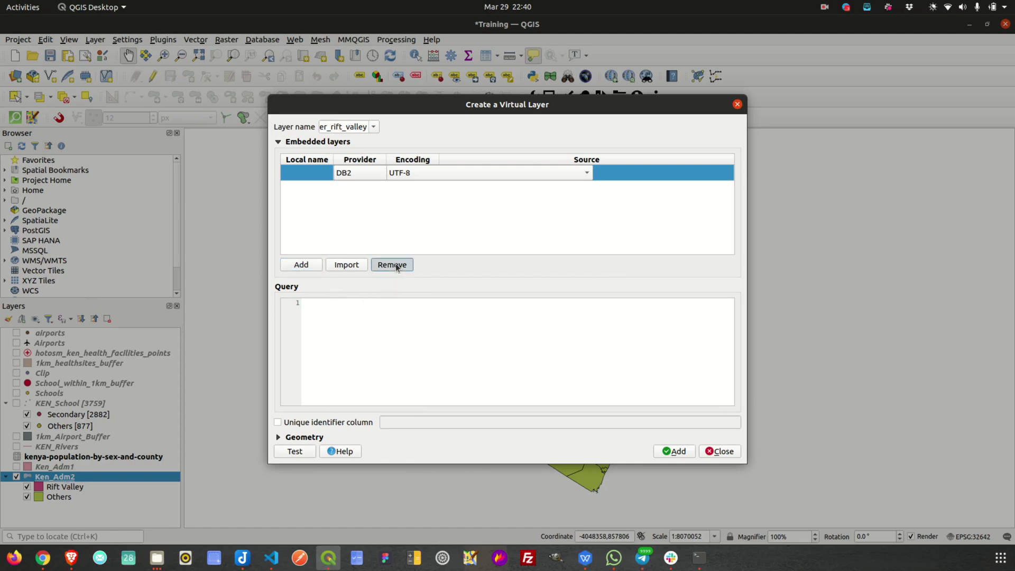
pyautogui.click(347, 264)
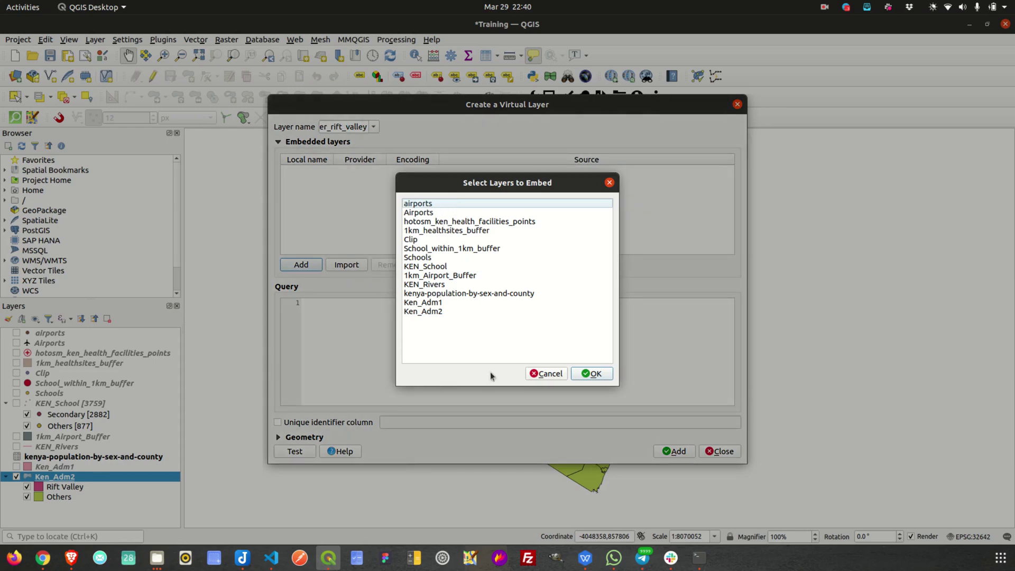
pyautogui.click(547, 374)
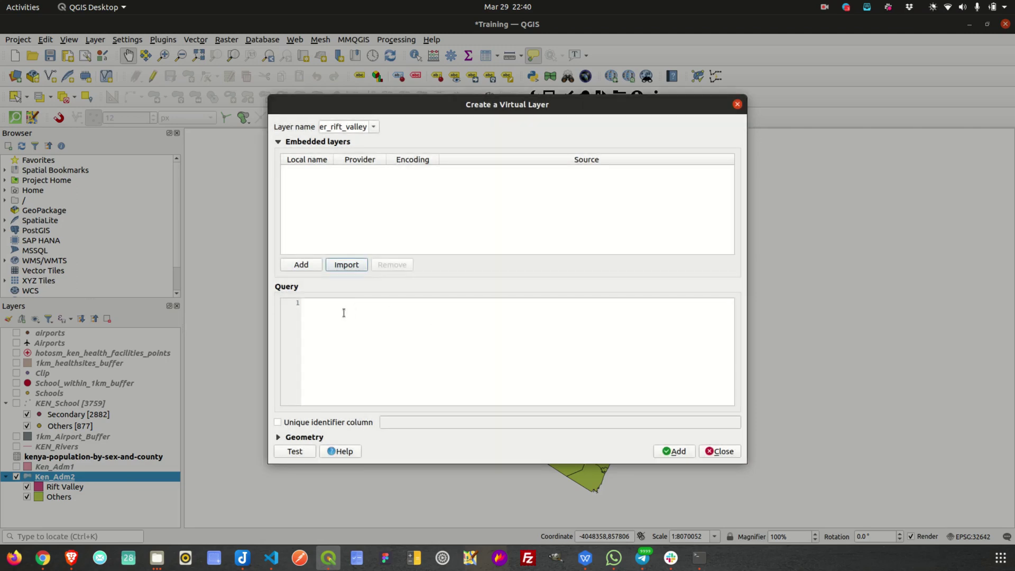
pyautogui.moveTo(339, 313)
pyautogui.click(316, 310)
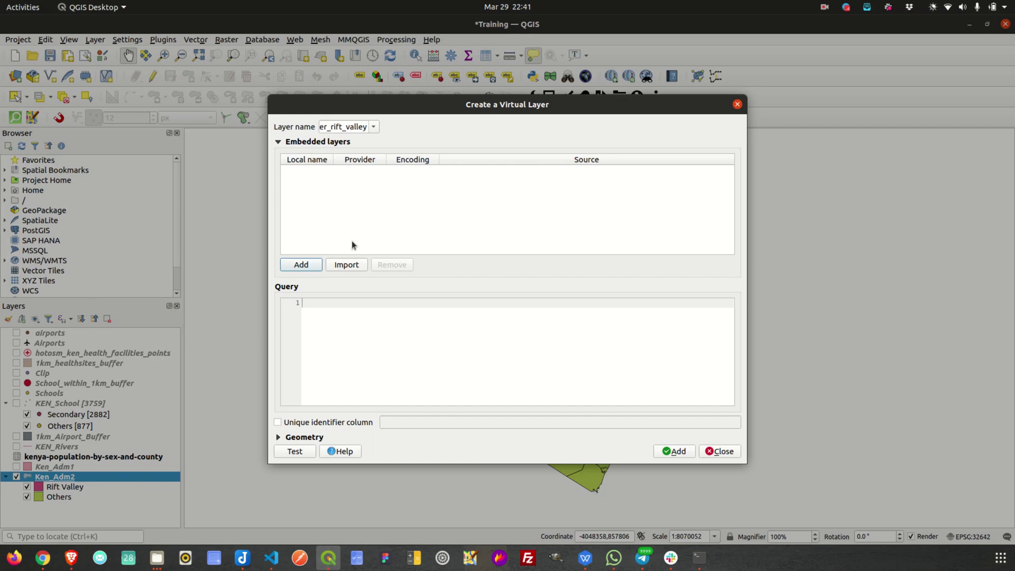
# Import Ken_Adm2 as an embedded layer of the virtual layer.
pyautogui.click(347, 265)
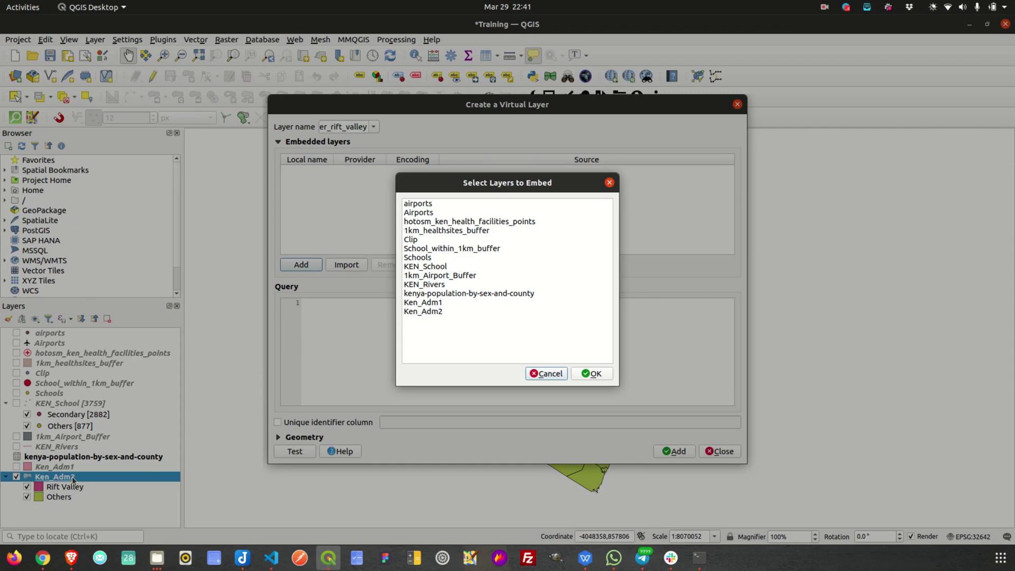
pyautogui.click(439, 312)
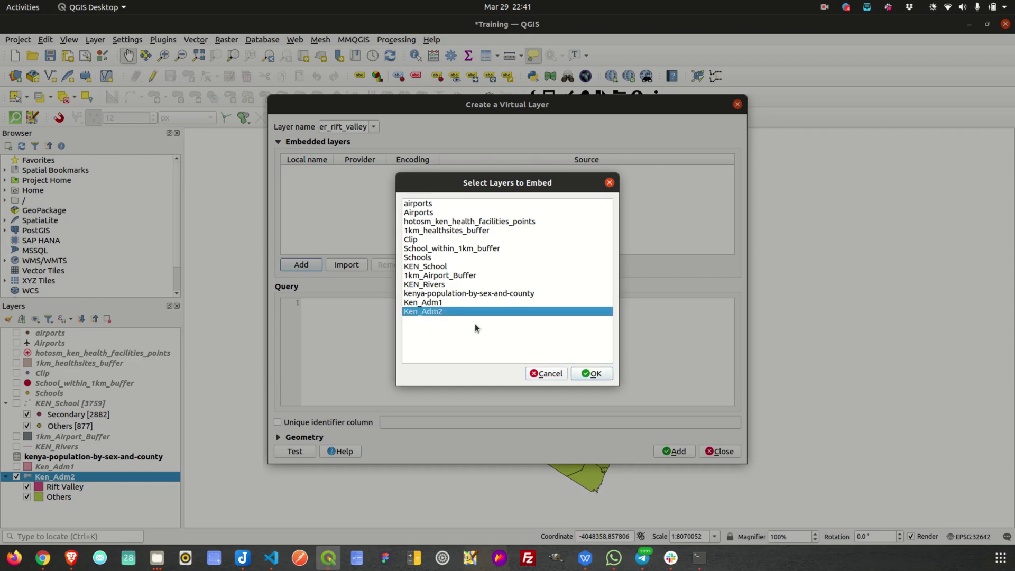
pyautogui.click(590, 374)
pyautogui.click(297, 175)
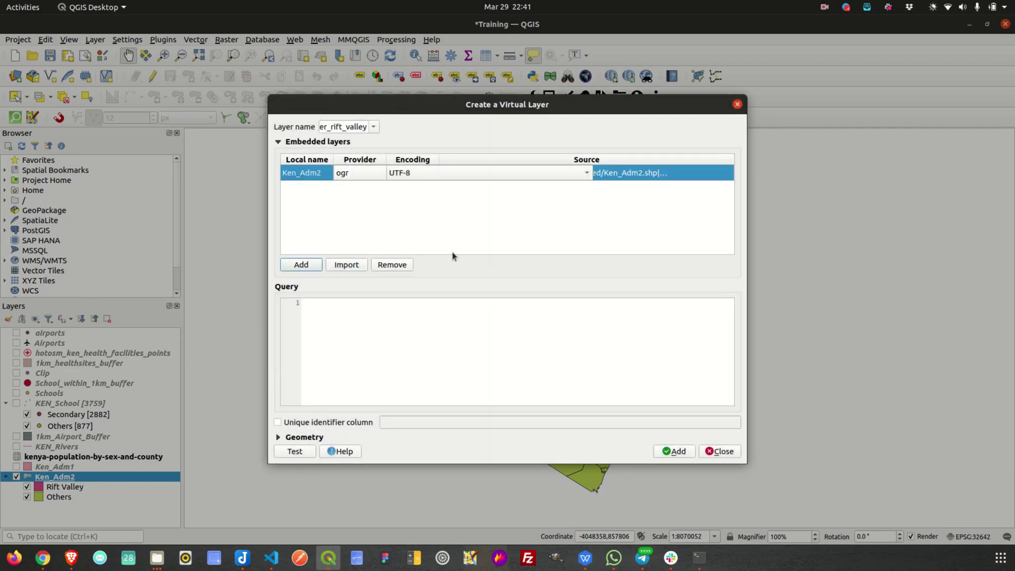
pyautogui.doubleClick(320, 173)
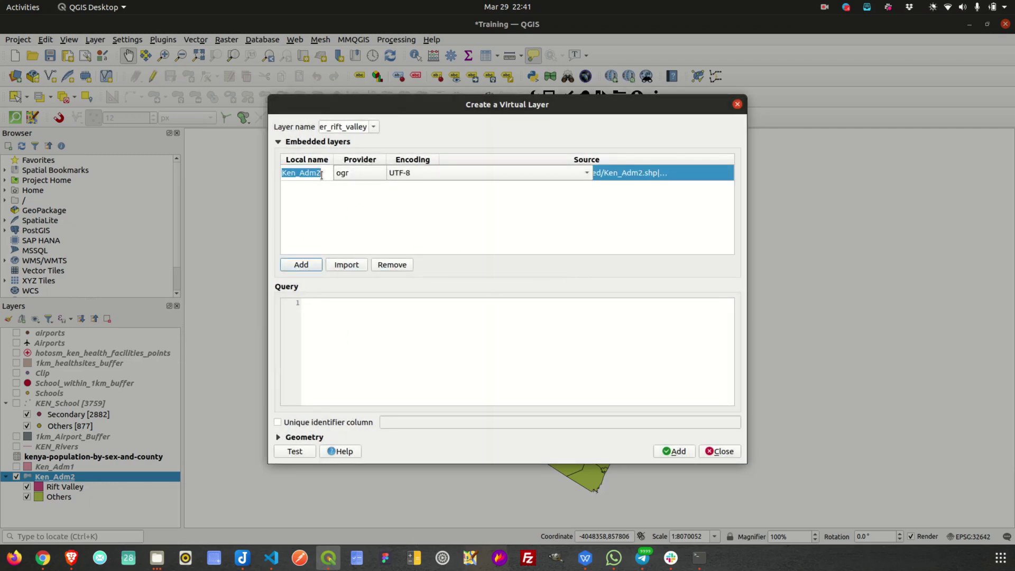
# Begin the virtual layer's query with SELECT * FROM Ken_Adm2 WHERE name_1 =.
pyautogui.click(324, 303)
pyautogui.write('SELECT')
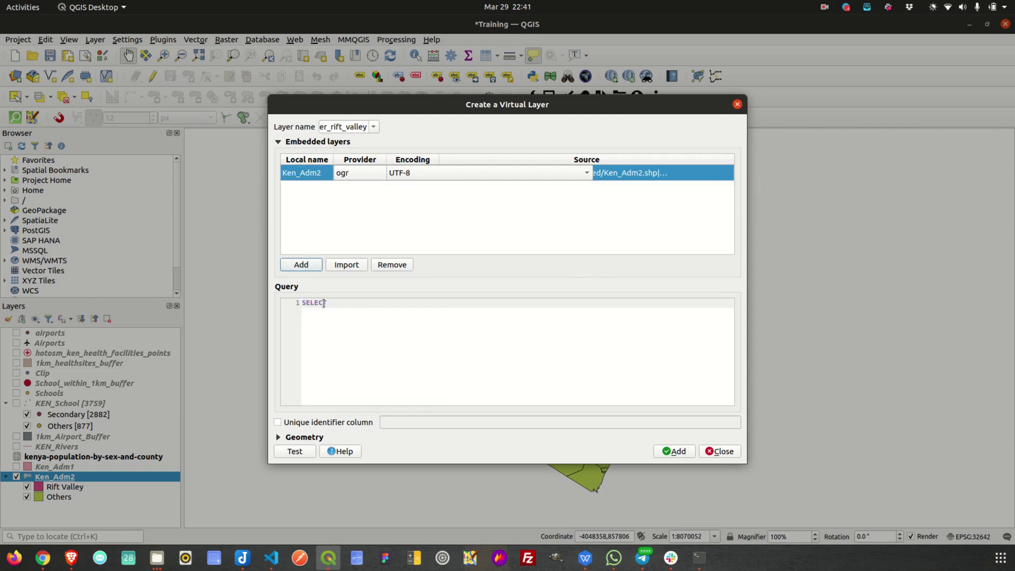
pyautogui.write(' * FROM Ken_Adm2 WHERE na')
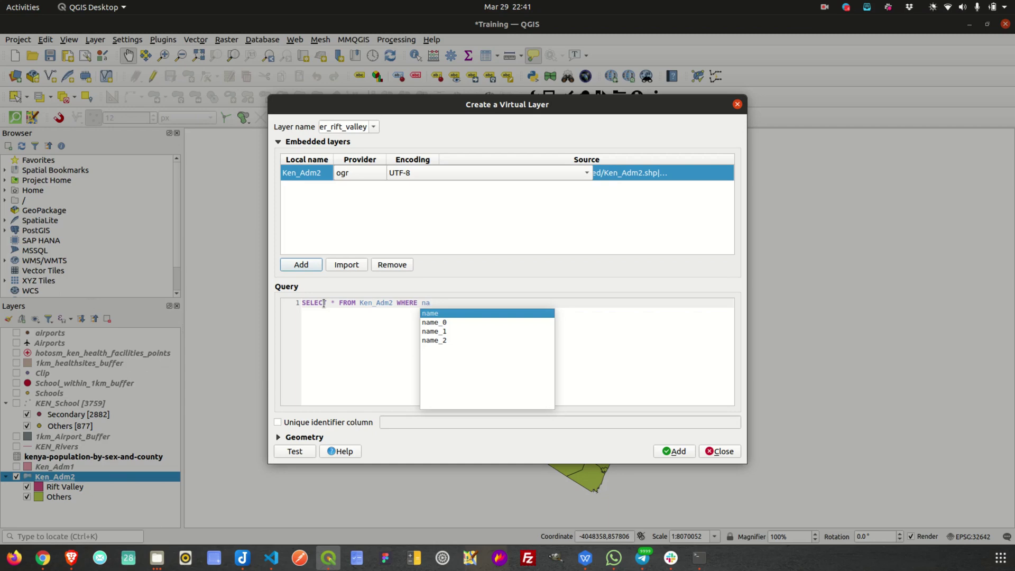
pyautogui.press('Down')
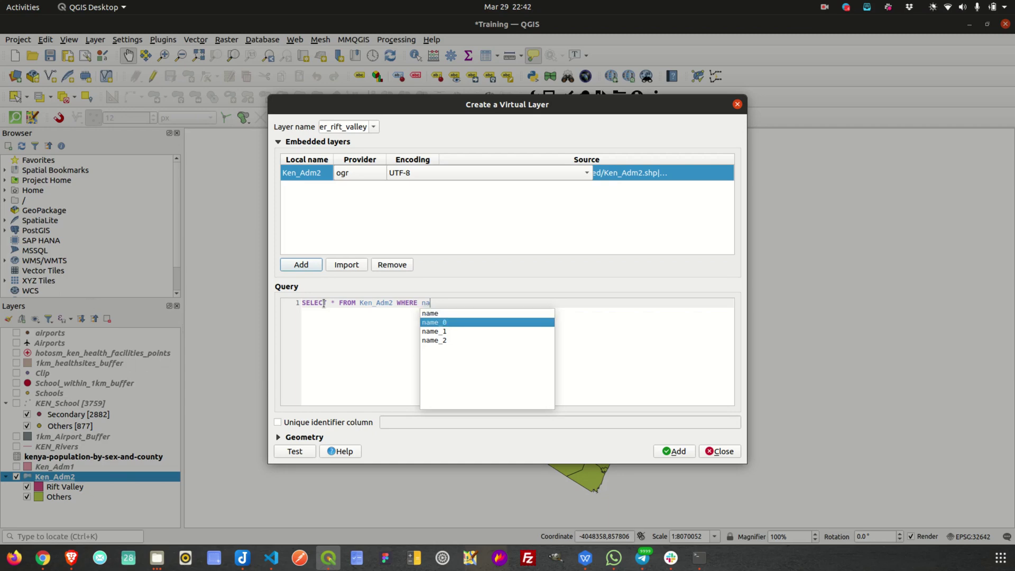
pyautogui.press('Down')
pyautogui.press('Return')
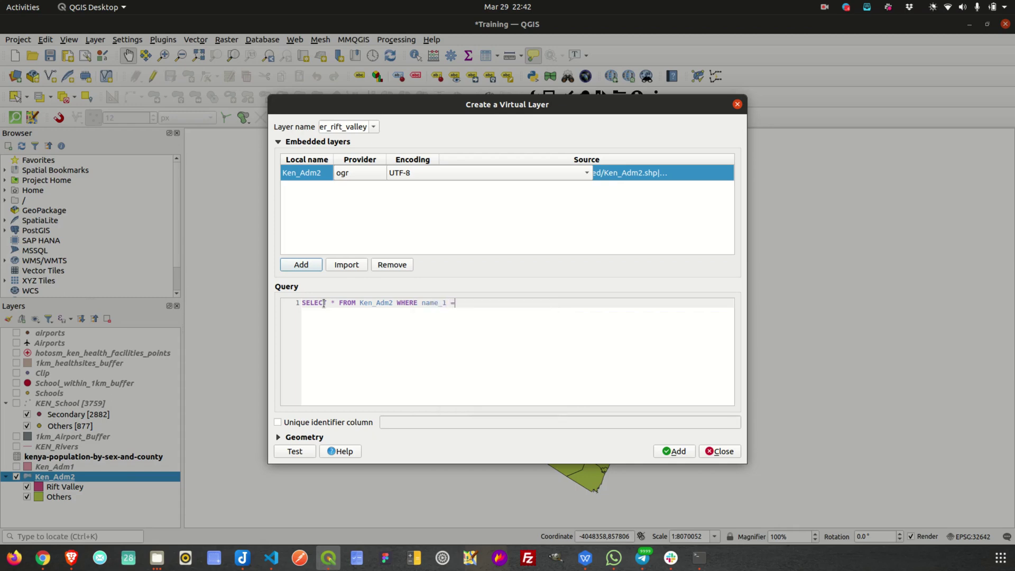
# Rewrite the query's WHERE condition with a quoted field name as "name_1"='Rift Valley'.
pyautogui.press('BackSpace')
pyautogui.press('BackSpace')
pyautogui.press('BackSpace')
pyautogui.press('BackSpace')
pyautogui.press('BackSpace')
pyautogui.press('BackSpace')
pyautogui.press('BackSpace')
pyautogui.write('"name')
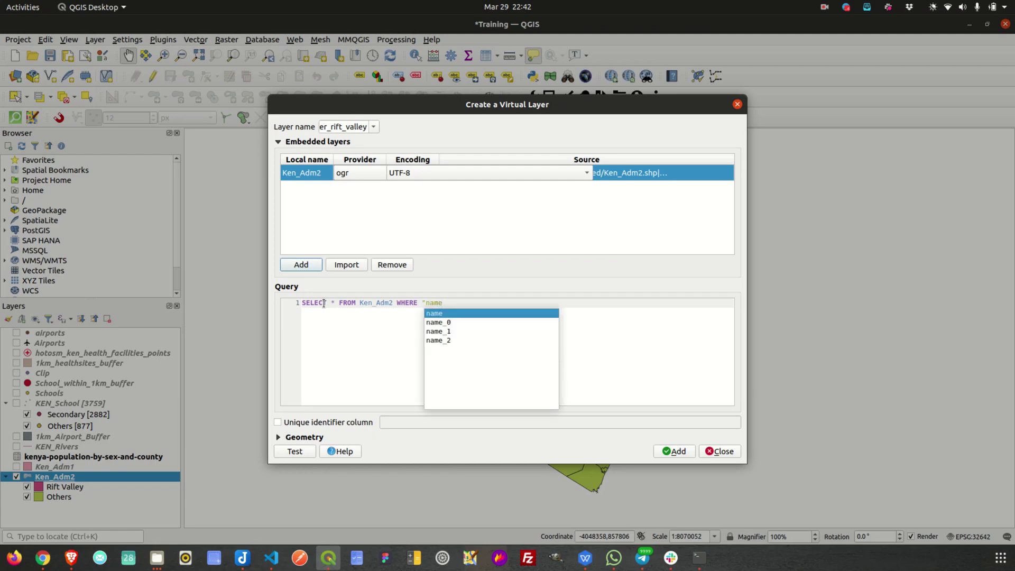
pyautogui.press('Down')
pyautogui.press('Down')
pyautogui.press('Return')
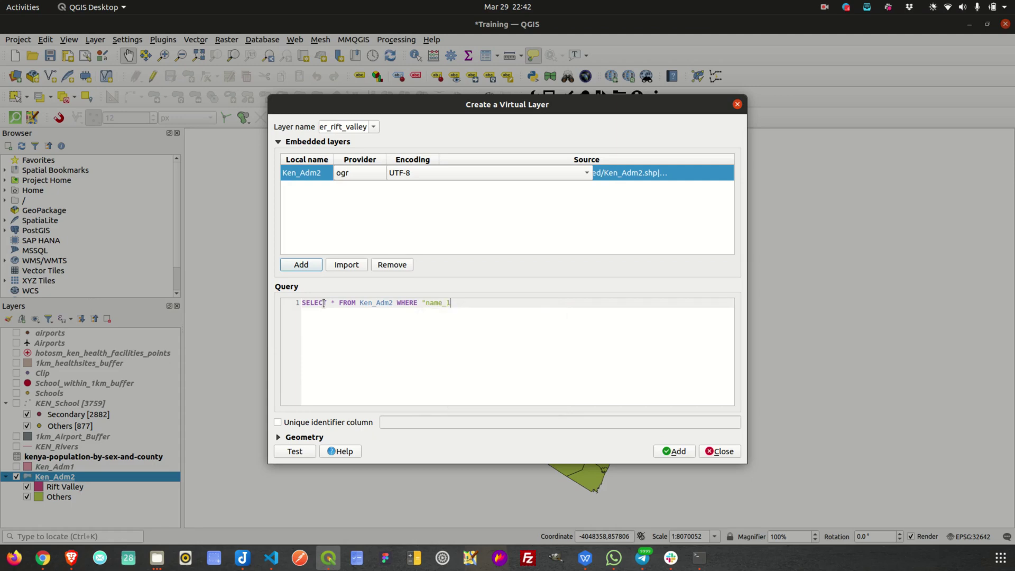
pyautogui.write('"=\'Rift Valley')
# Test the virtual layer's query, add the layer to the project and close the creation dialog.
pyautogui.click(296, 451)
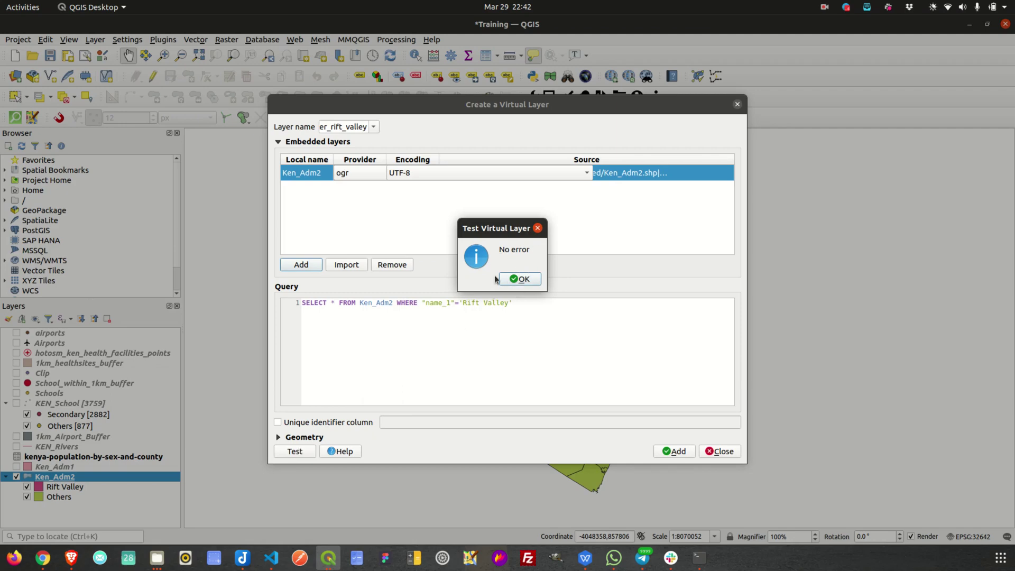
pyautogui.click(523, 281)
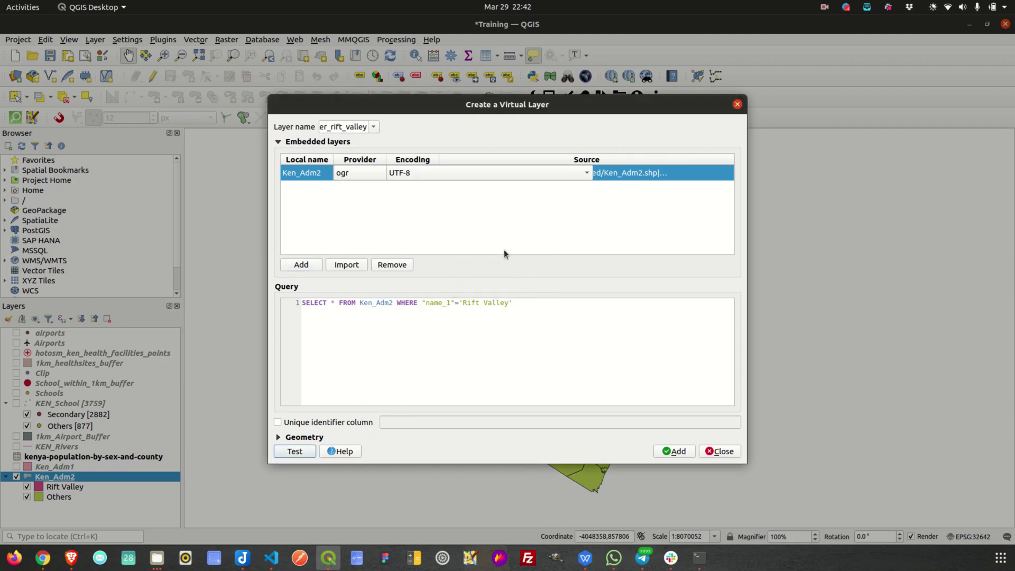
pyautogui.click(680, 454)
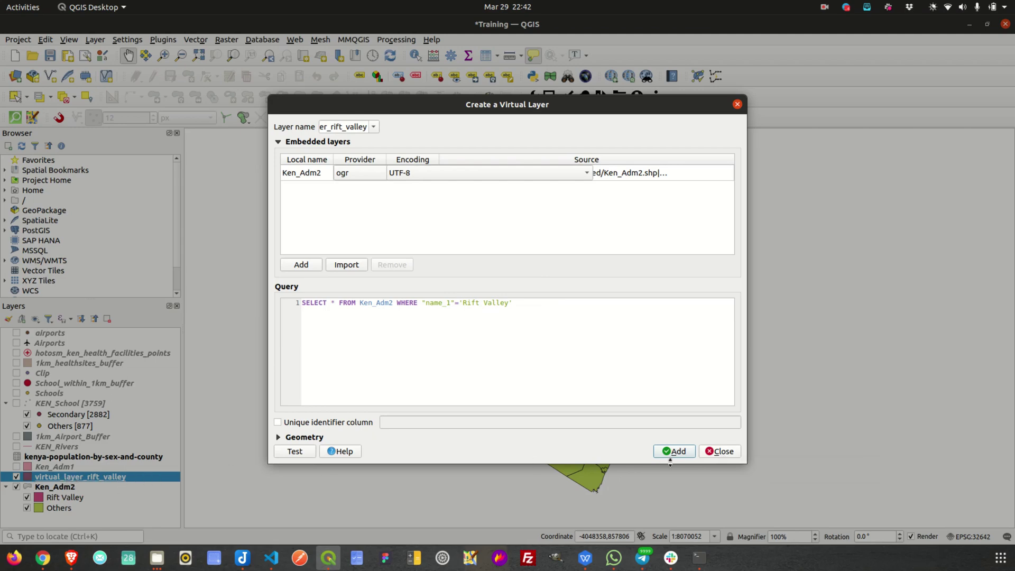
pyautogui.click(720, 451)
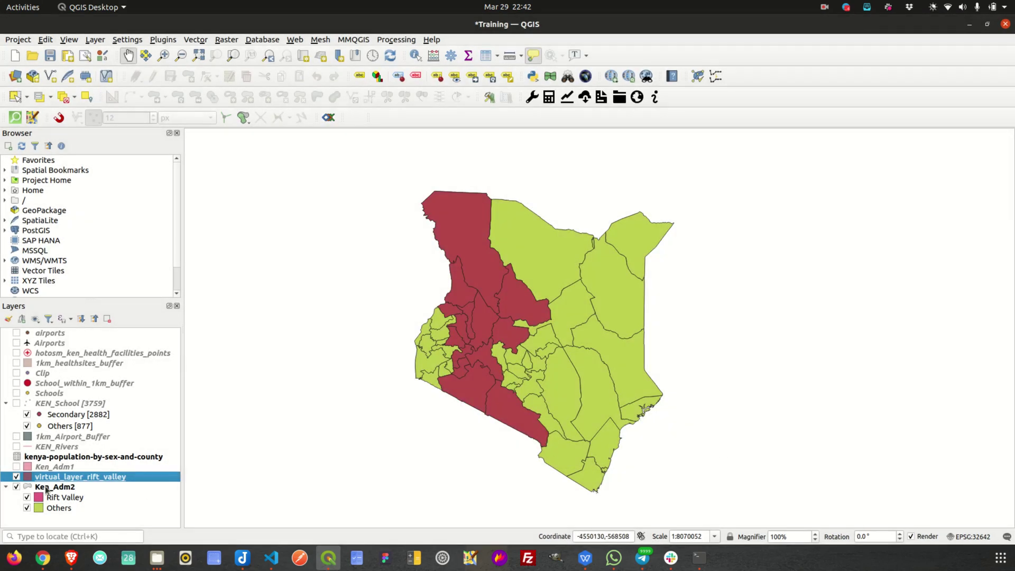
# Hide Ken_Adm2 and review the attribute table of virtual_layer_rift_valley to check its district records.
pyautogui.click(17, 486)
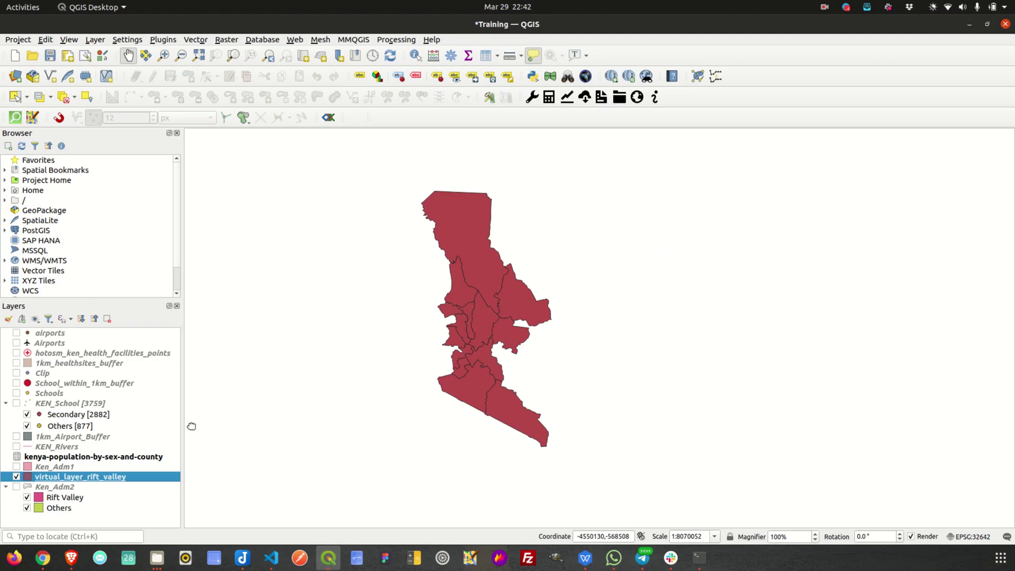
pyautogui.rightClick(114, 479)
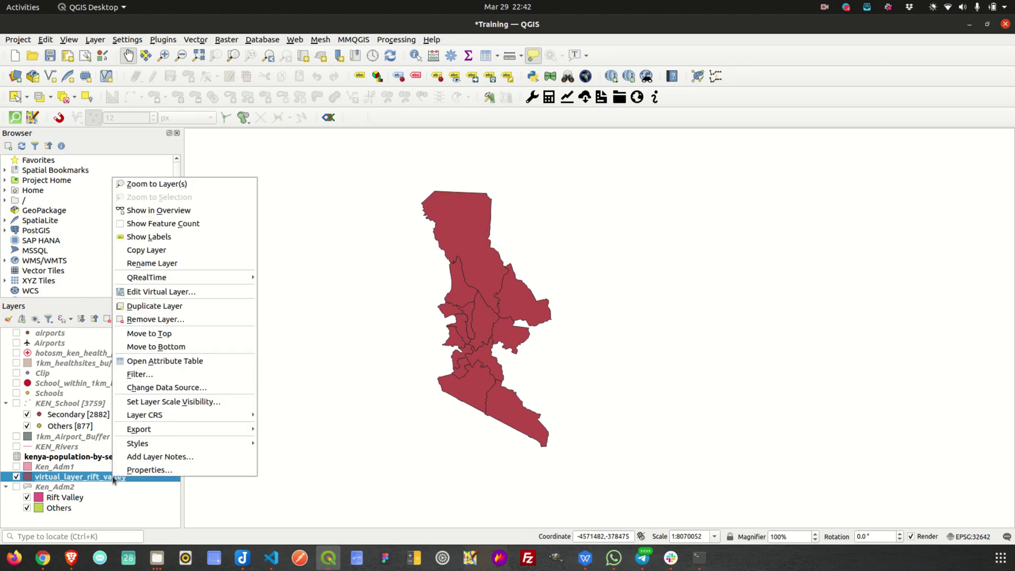
pyautogui.click(180, 362)
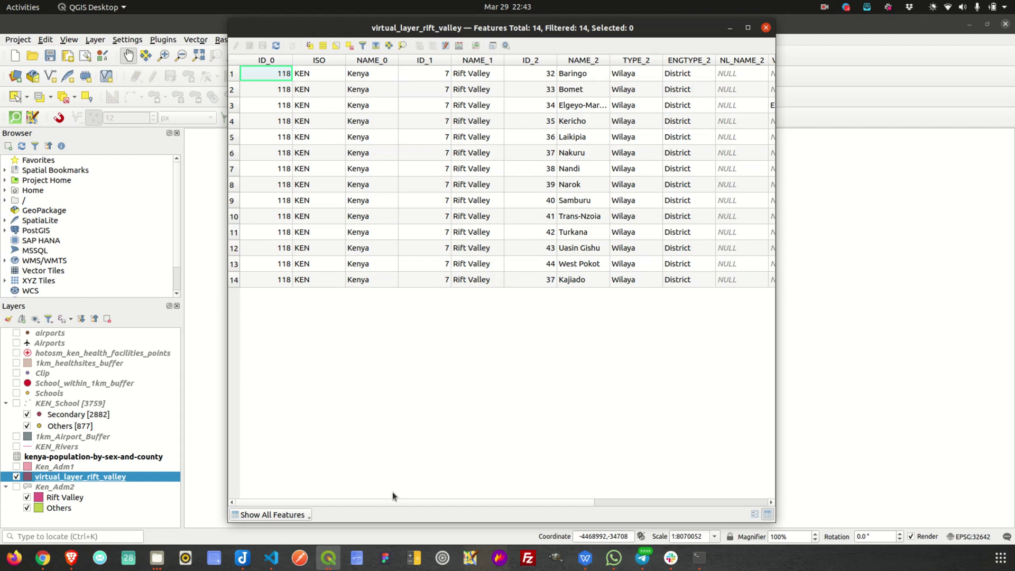
pyautogui.moveTo(390, 503); pyautogui.dragTo(302, 493)
pyautogui.click(767, 28)
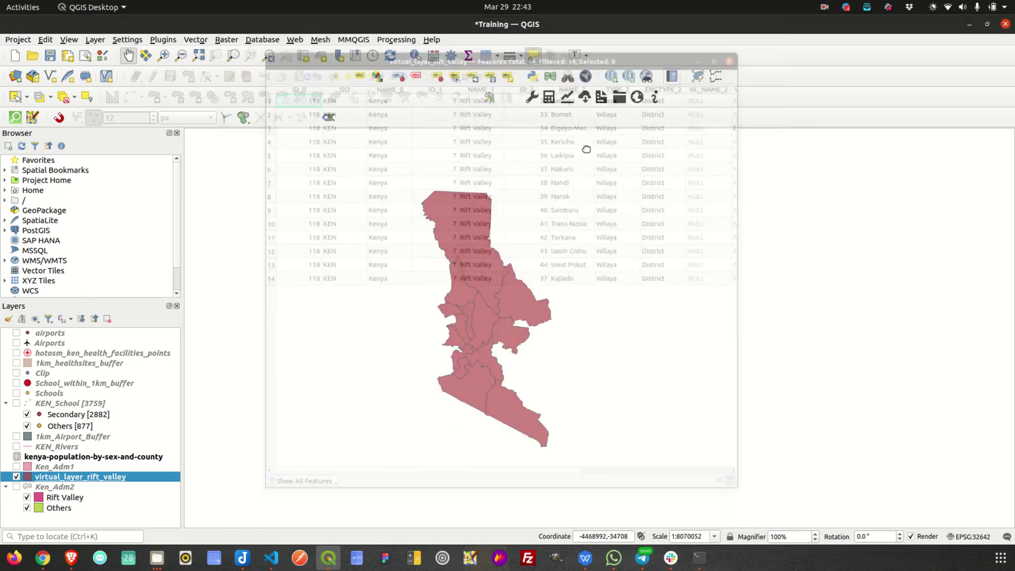
# Show Ken_Adm2 to compare it with virtual_layer_rift_valley, check the virtual layer's source details, and hide Ken_Adm2 again.
pyautogui.click(17, 487)
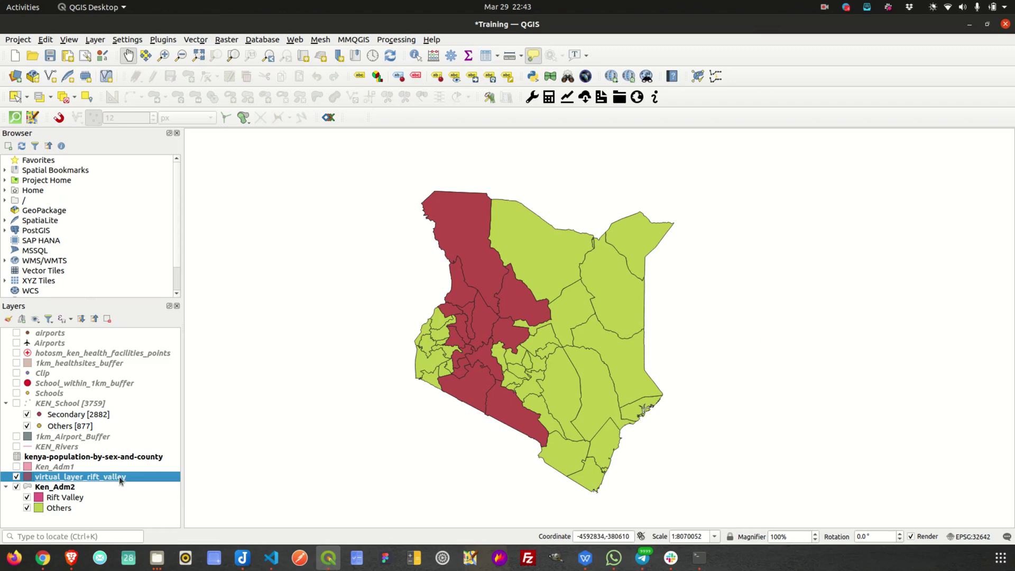
pyautogui.moveTo(128, 475)
pyautogui.click(17, 487)
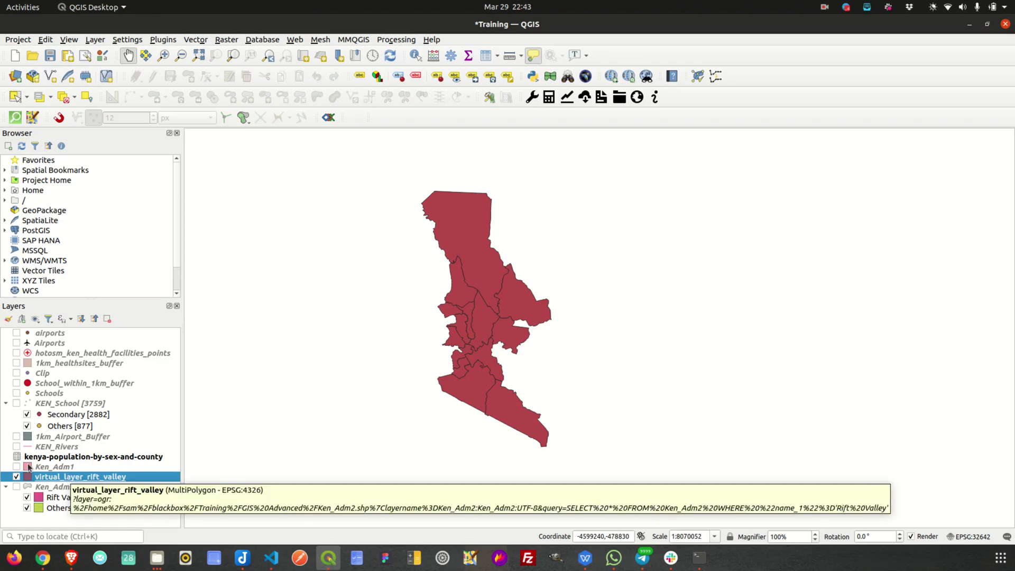
# Display the KEN_School layer over the Rift Valley virtual layer and clear its feature selection.
pyautogui.click(17, 404)
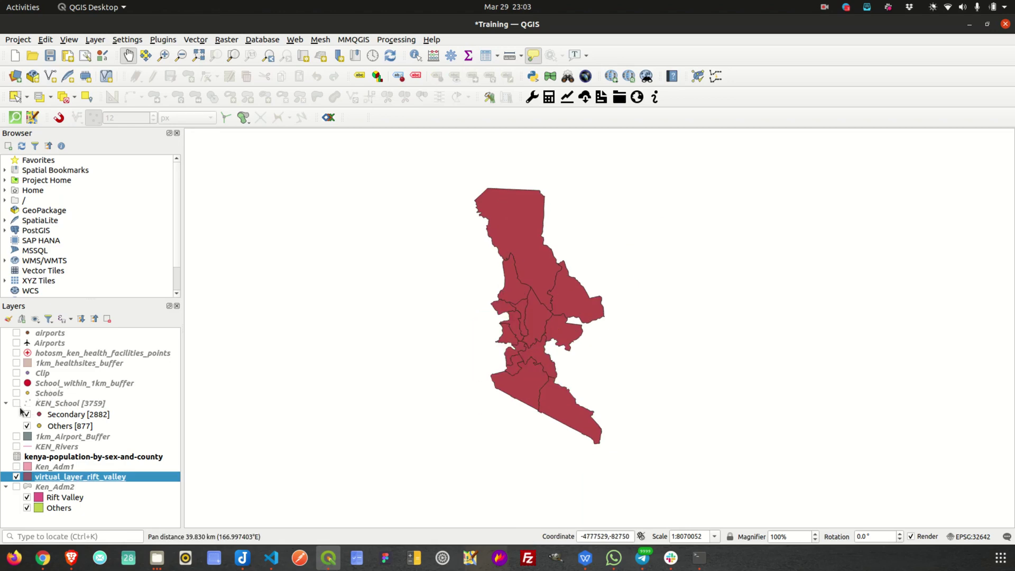
pyautogui.click(17, 404)
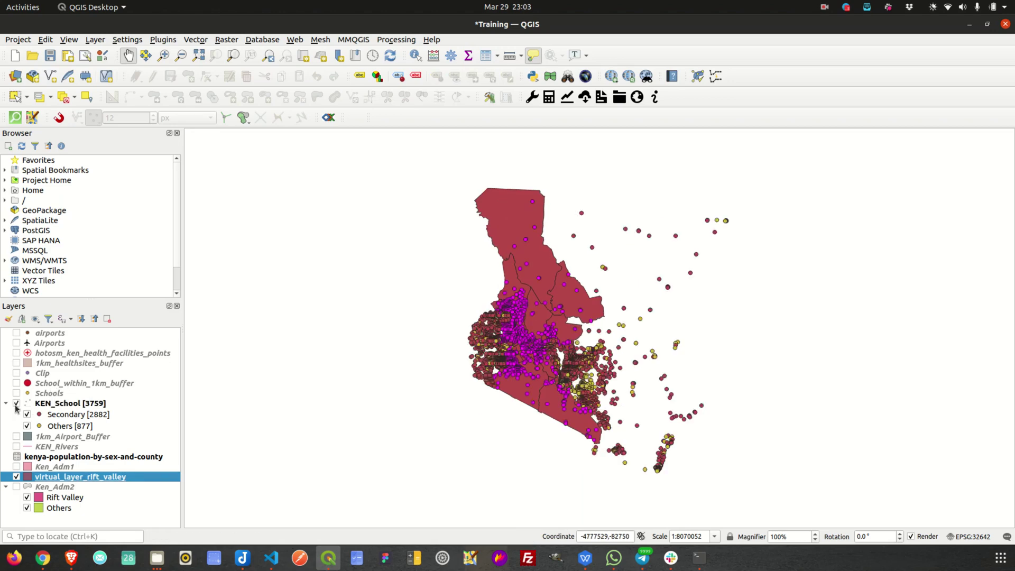
pyautogui.click(16, 404)
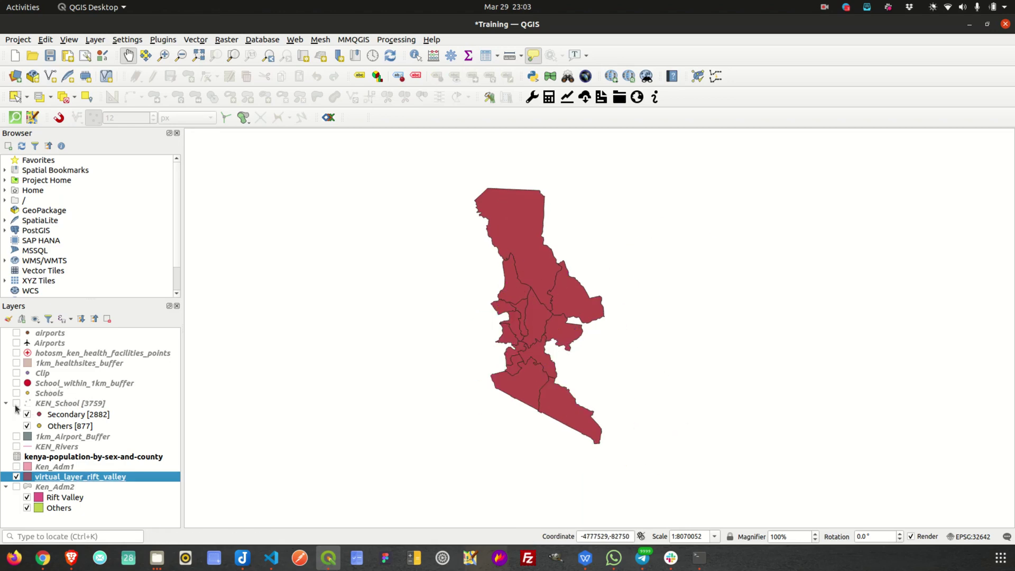
pyautogui.click(17, 404)
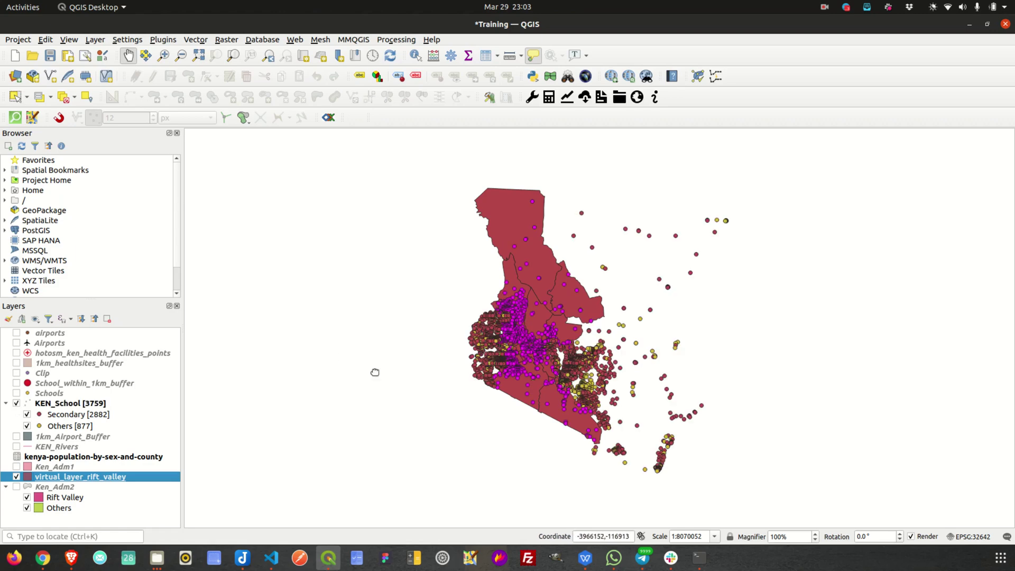
pyautogui.click(71, 405)
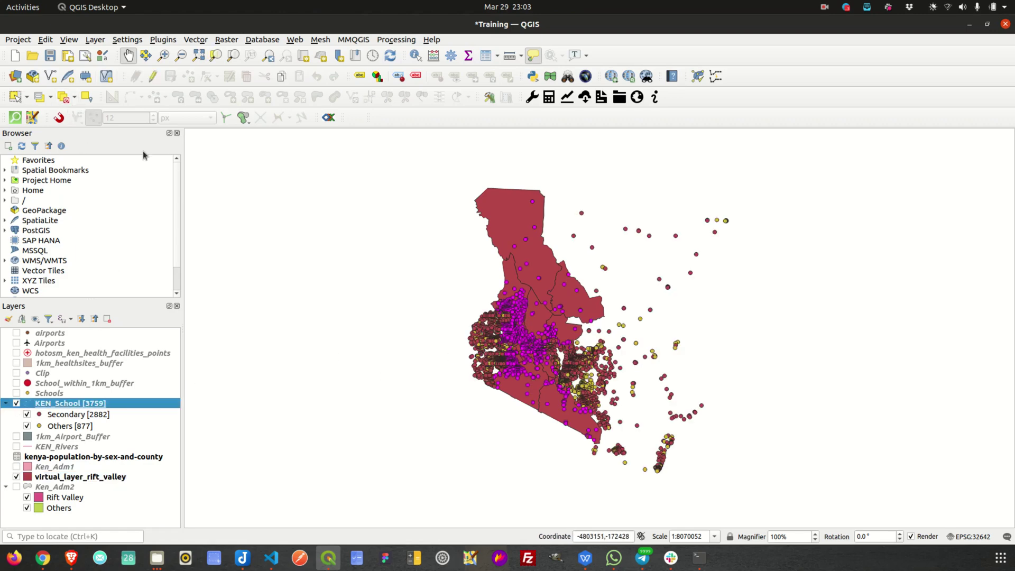
pyautogui.click(77, 117)
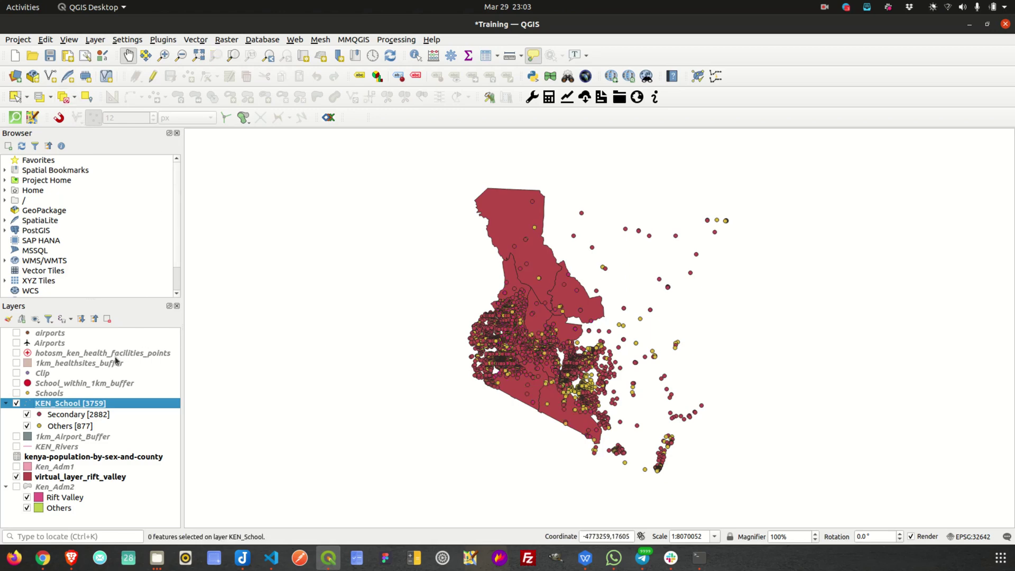
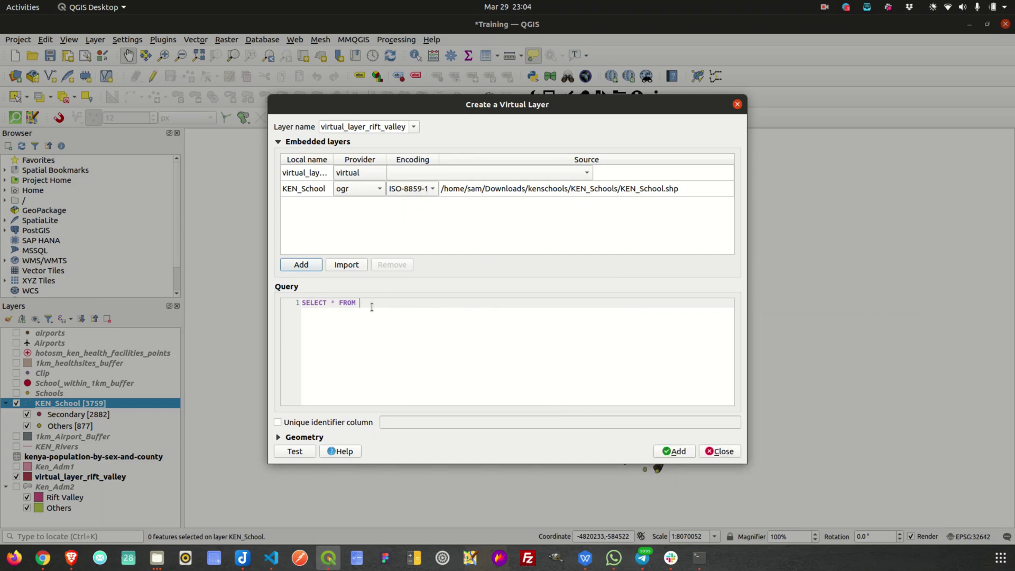
# Complete the virtual layer query's FROM clause with the two embedded layers as KEN_School,virtual_layer_rift_valley.
pyautogui.click(307, 189)
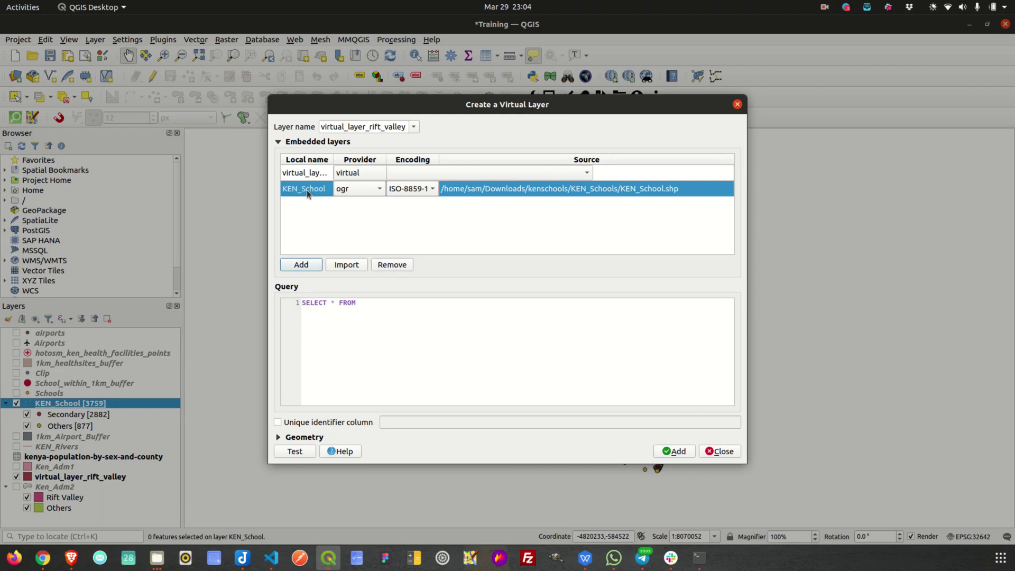
pyautogui.click(399, 300)
pyautogui.write('KEN_School')
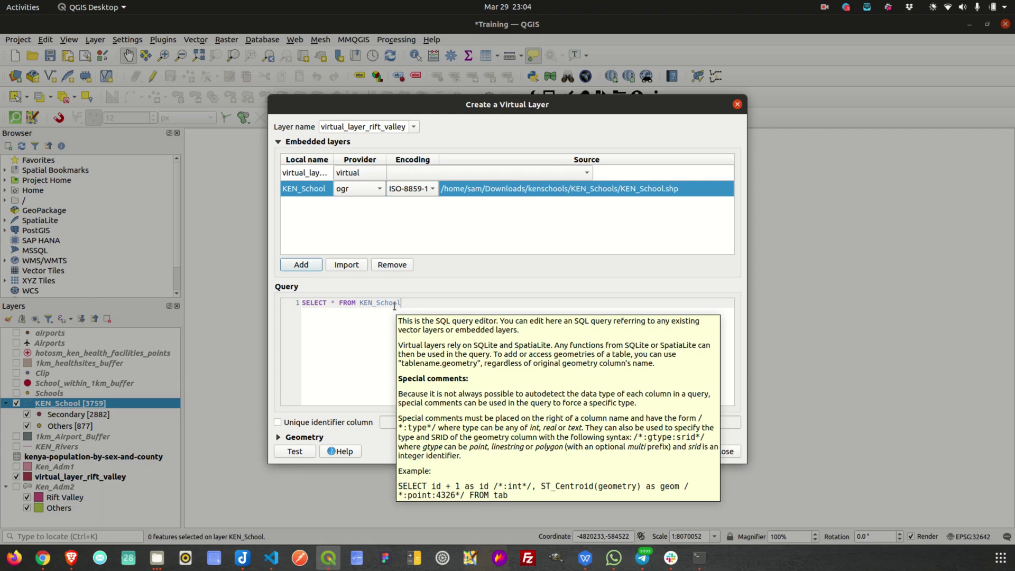
pyautogui.write(',')
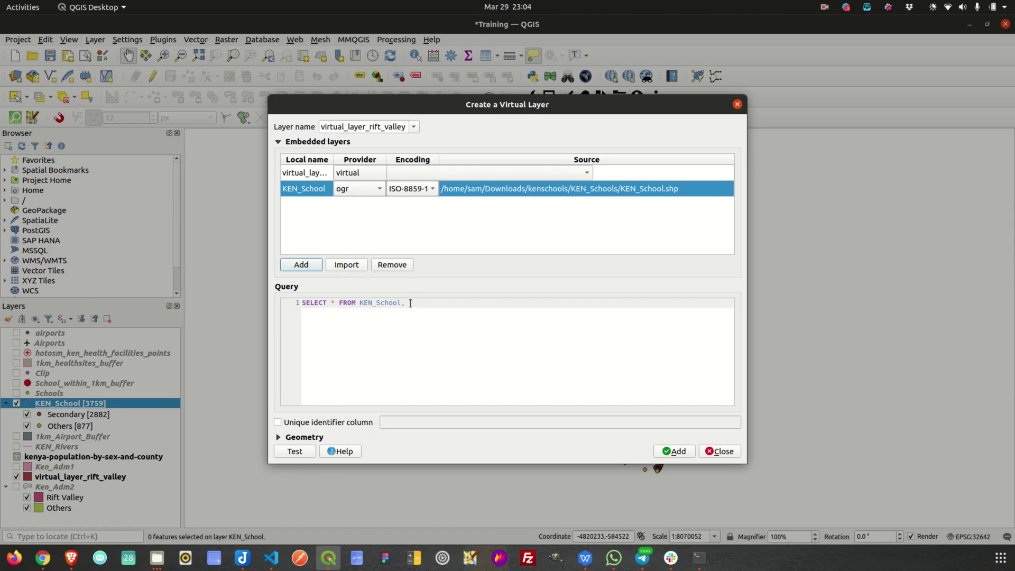
pyautogui.click(302, 173)
pyautogui.click(302, 173)
pyautogui.hotkey('ctrl', 'c')
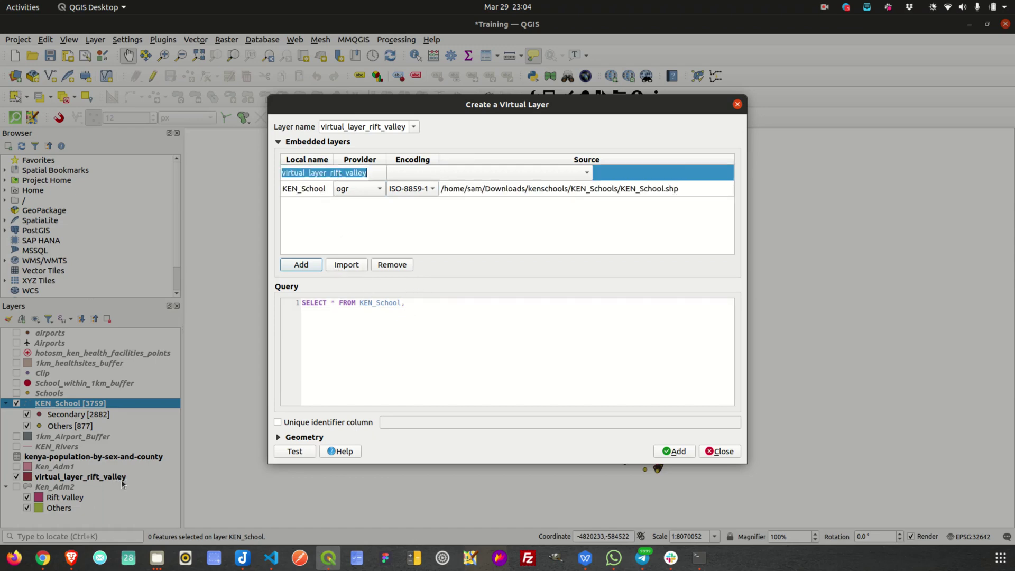
pyautogui.click(415, 307)
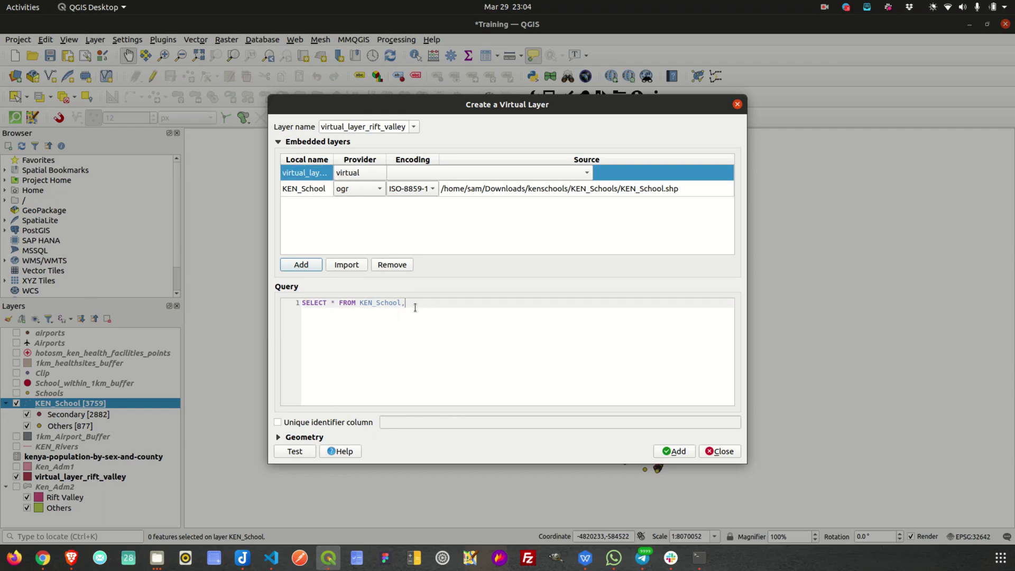
pyautogui.hotkey('ctrl', 'v')
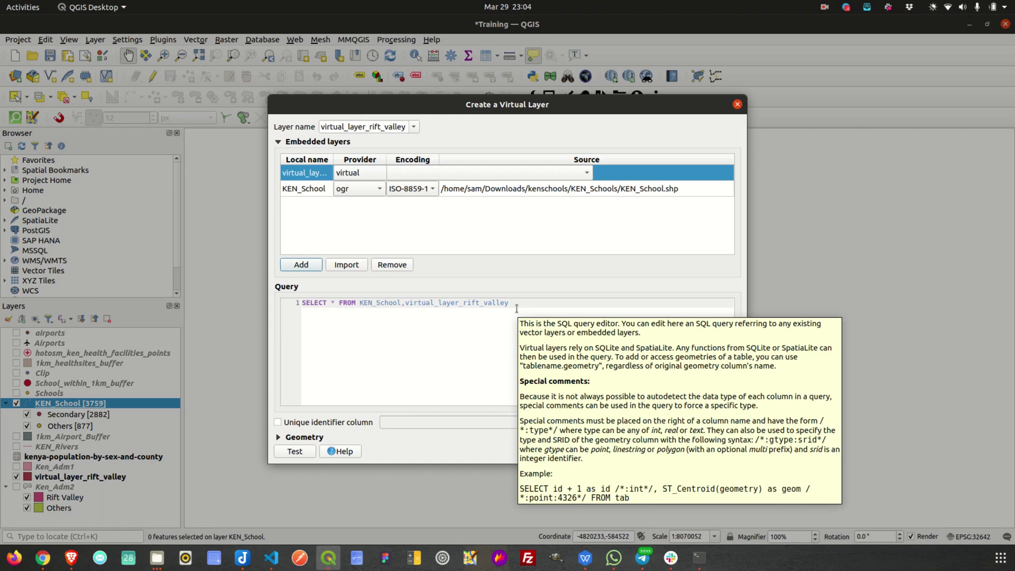
# Add a WHERE clause to the query that opens a call to the spatial function st_within(.
pyautogui.write('WHERE')
pyautogui.write('st_')
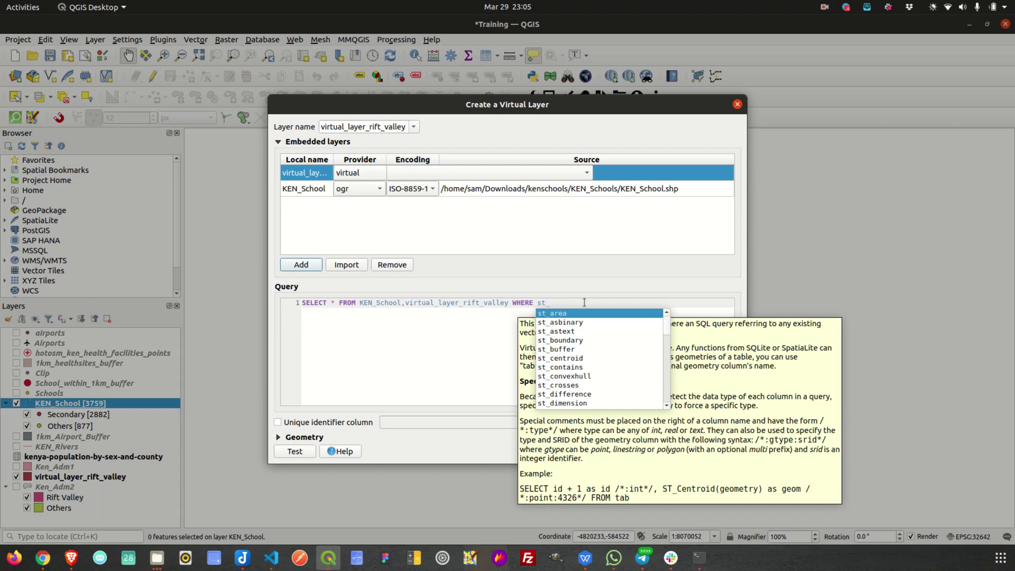
pyautogui.scroll(-12, 592, 359)
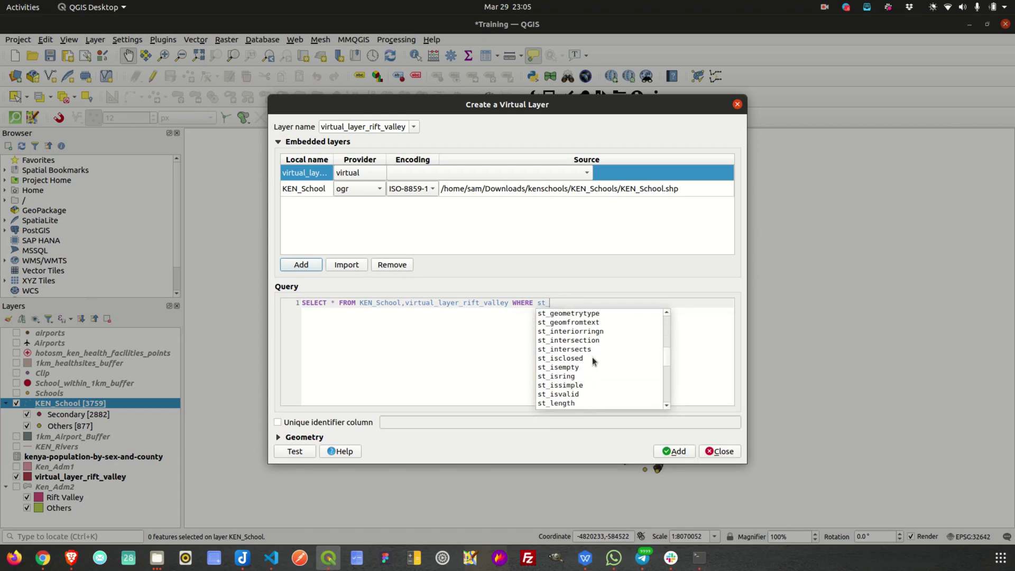
pyautogui.scroll(3, 592, 360)
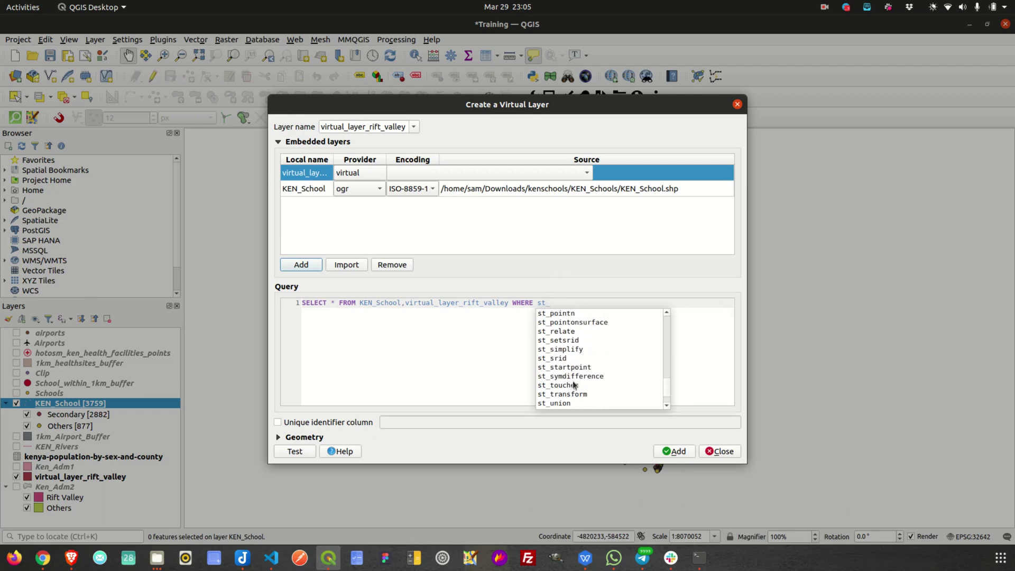
pyautogui.scroll(1, 576, 364)
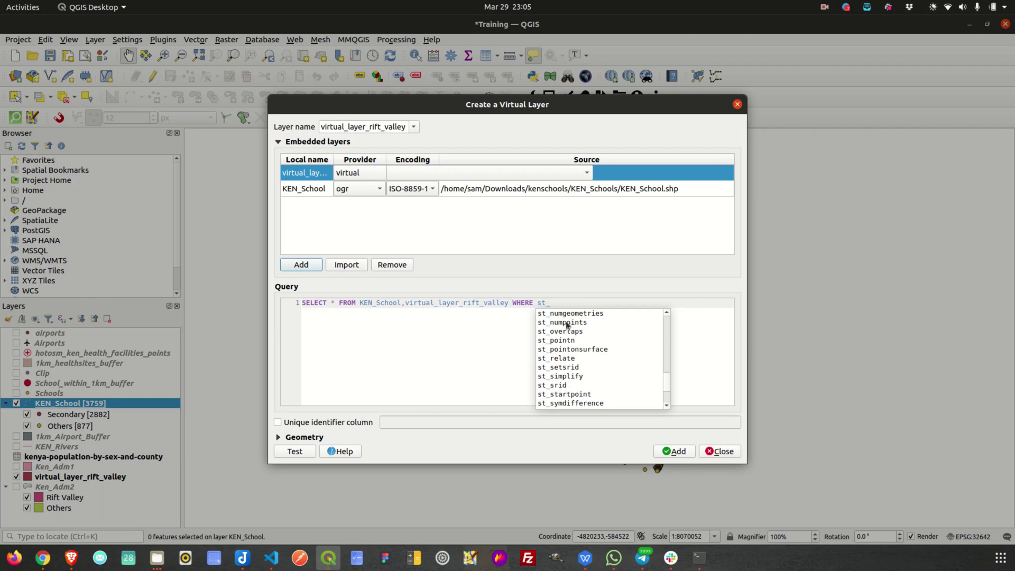
pyautogui.scroll(5, 575, 335)
pyautogui.scroll(3, 574, 335)
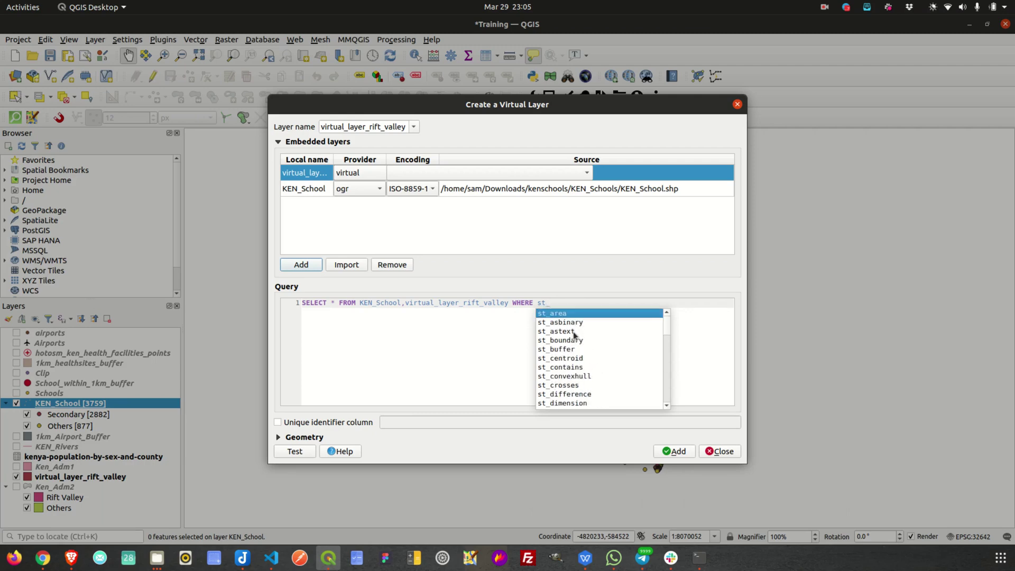
pyautogui.scroll(-5, 576, 341)
pyautogui.scroll(2, 577, 343)
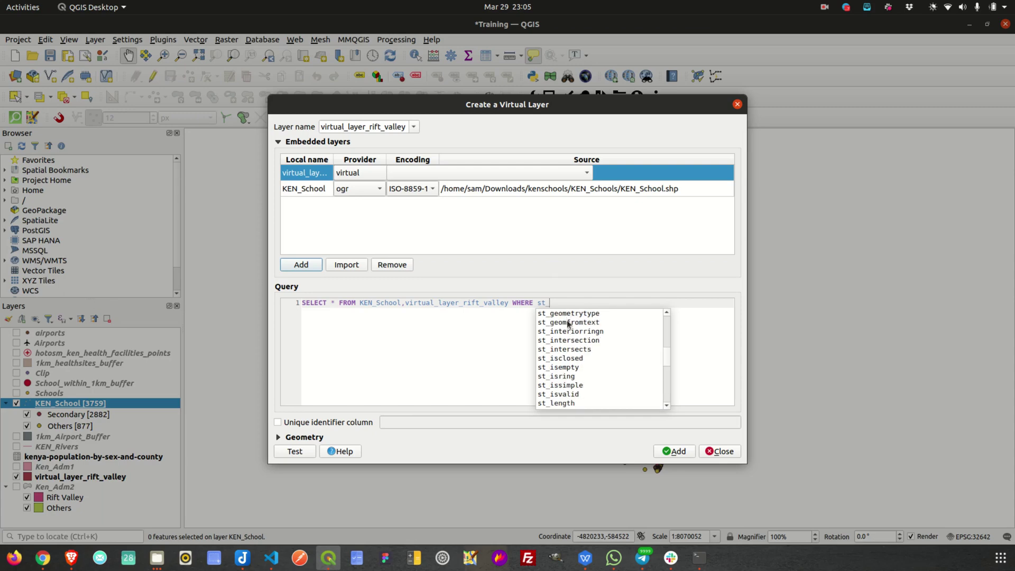
pyautogui.write('wi')
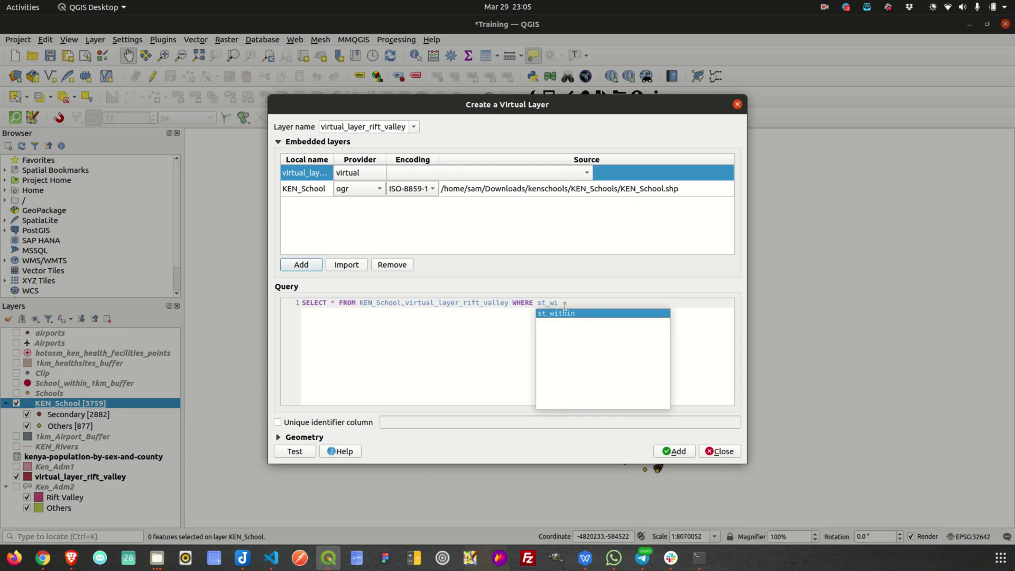
pyautogui.doubleClick(571, 314)
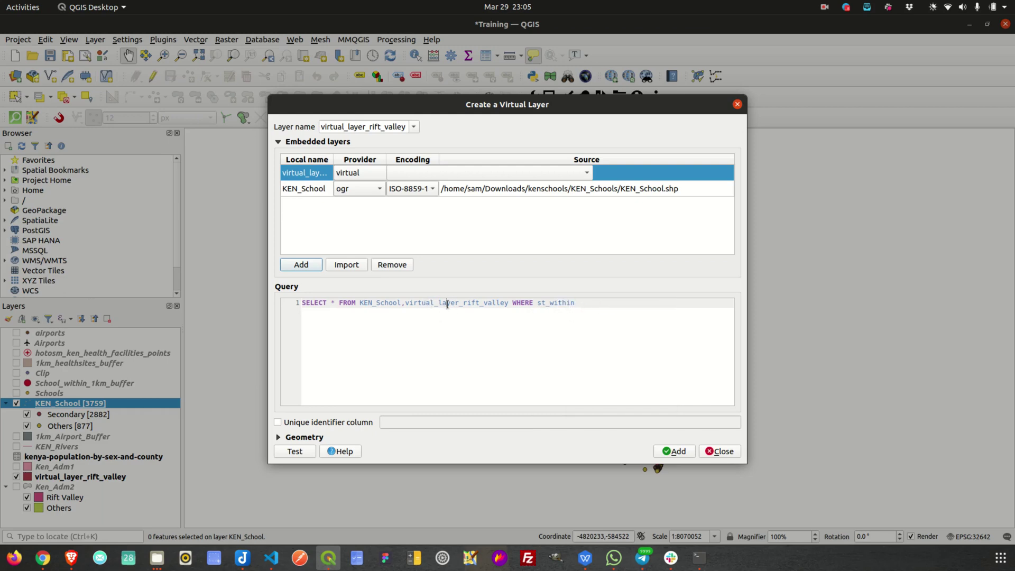
pyautogui.moveTo(447, 304); pyautogui.dragTo(499, 305)
pyautogui.click(588, 304)
pyautogui.write('(')
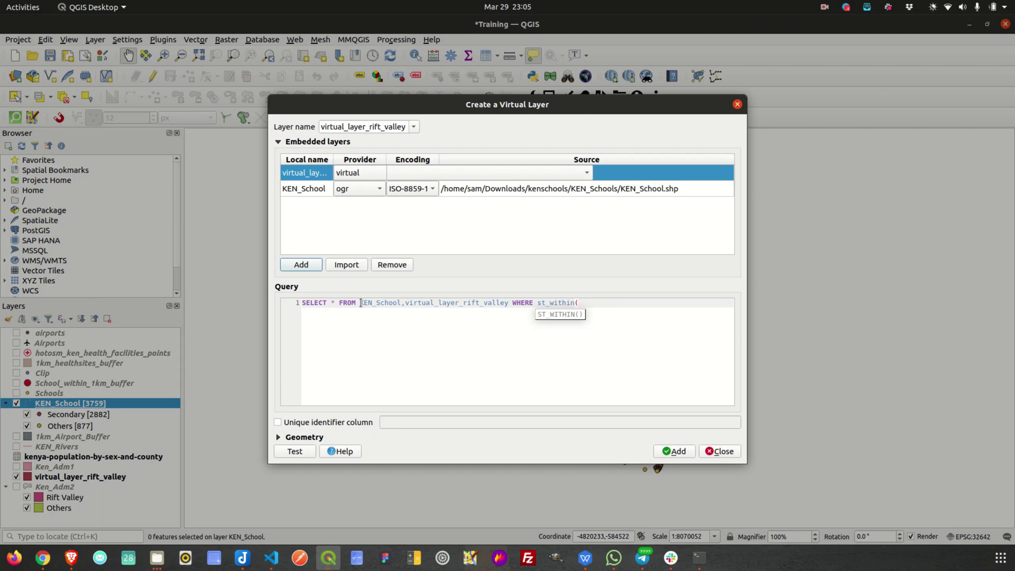
# Enter KEN_School.geometry followed by a comma as the first argument of st_within.
pyautogui.moveTo(361, 303); pyautogui.dragTo(504, 299)
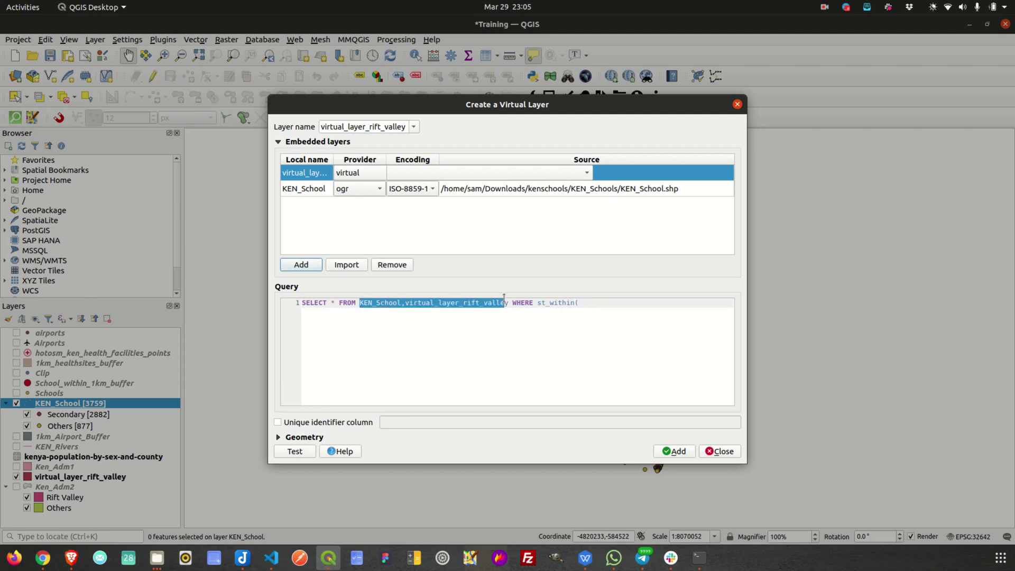
pyautogui.click(600, 305)
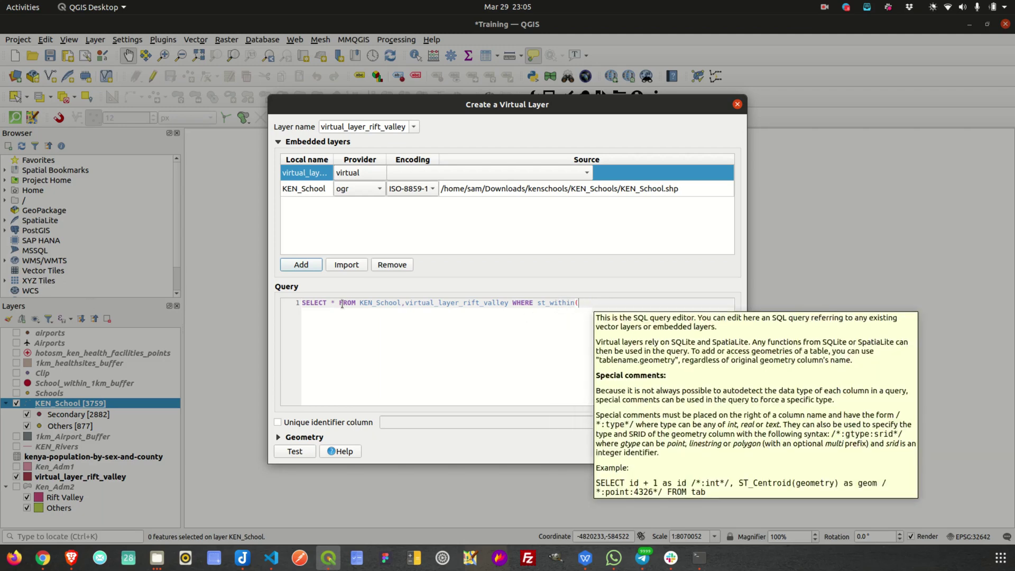
pyautogui.doubleClick(377, 304)
pyautogui.hotkey('ctrl', 'c')
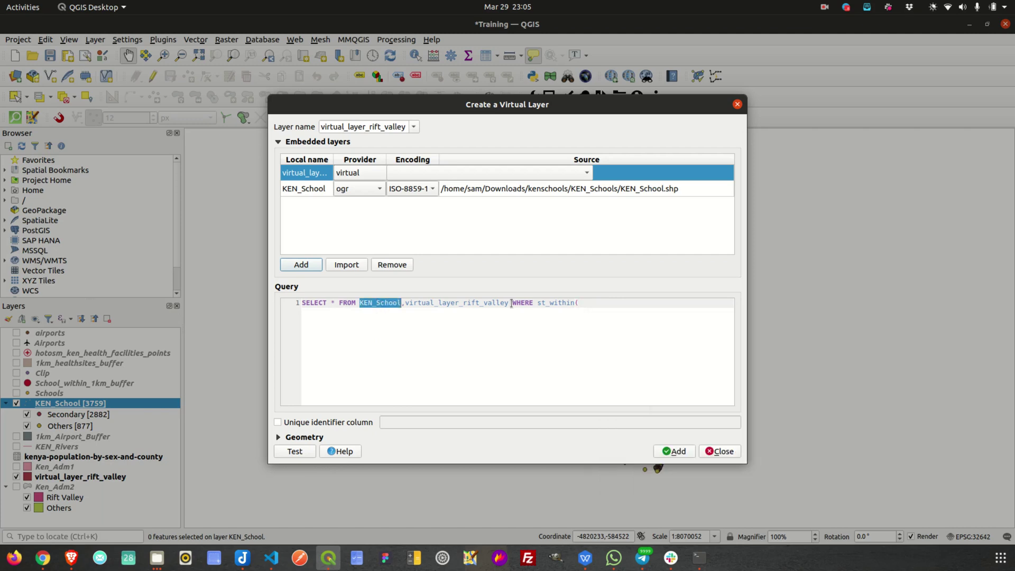
pyautogui.click(595, 300)
pyautogui.hotkey('ctrl', 'v')
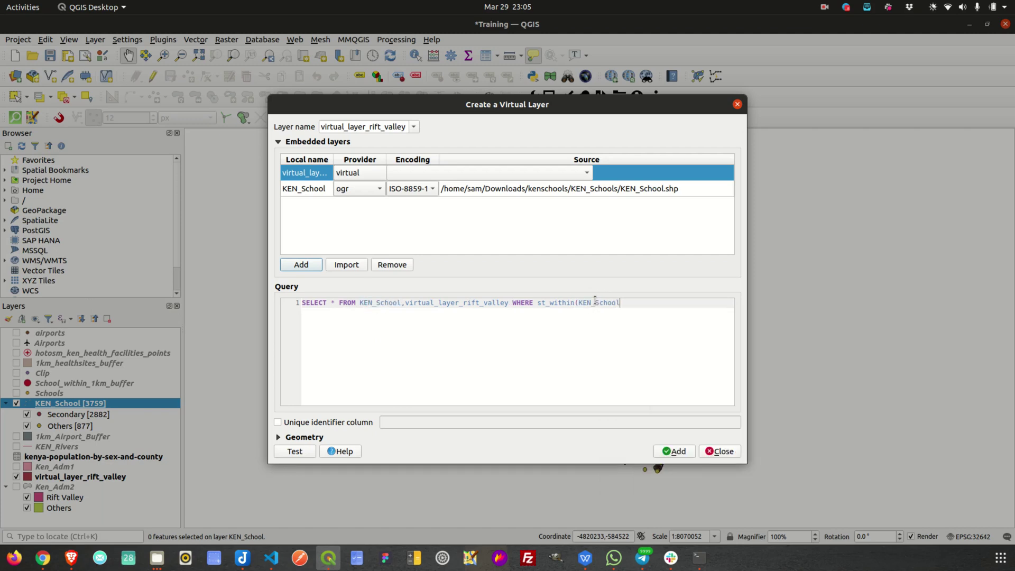
pyautogui.write('.geome')
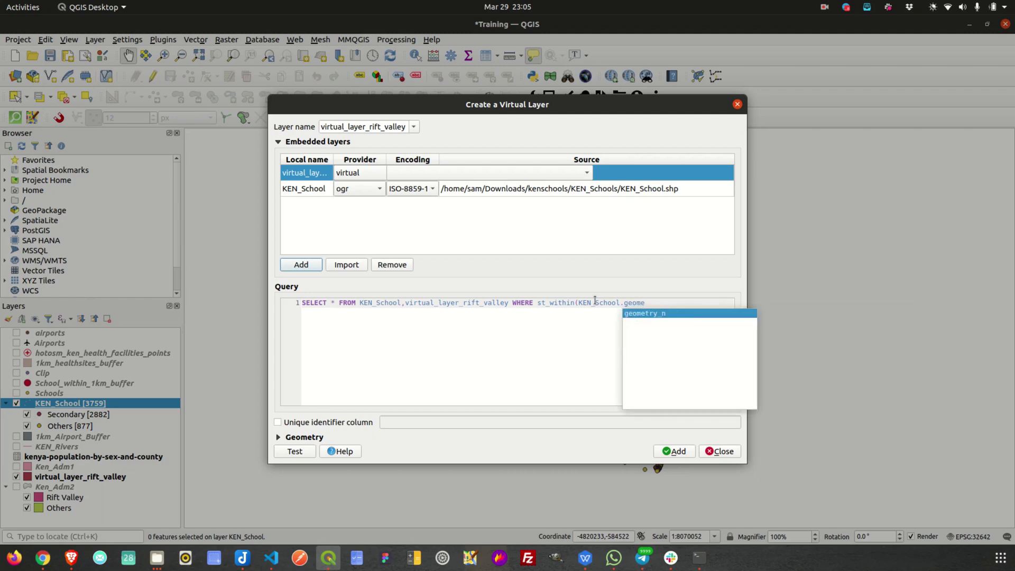
pyautogui.press('Escape')
pyautogui.write('try,')
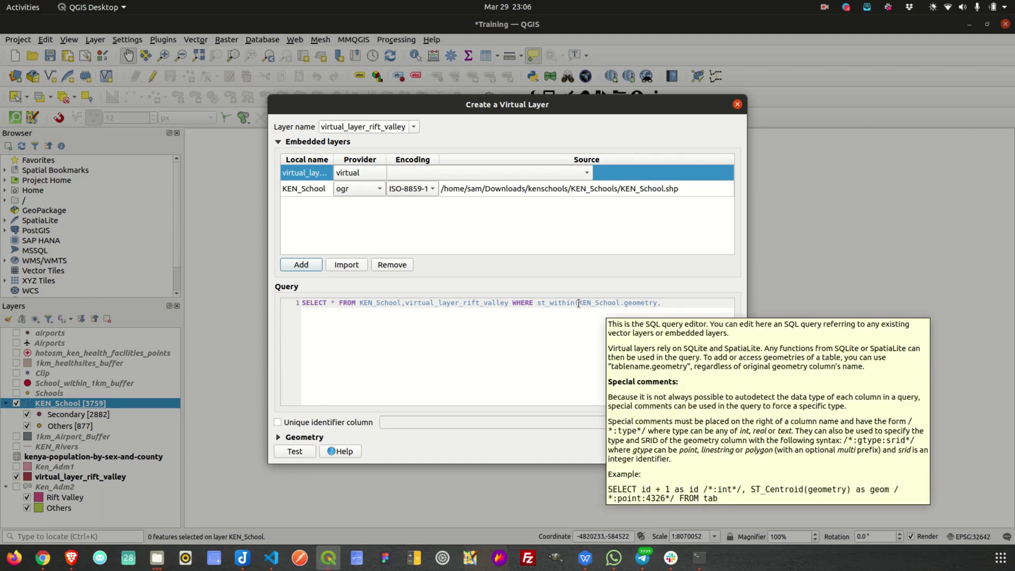
pyautogui.moveTo(579, 305); pyautogui.dragTo(661, 302)
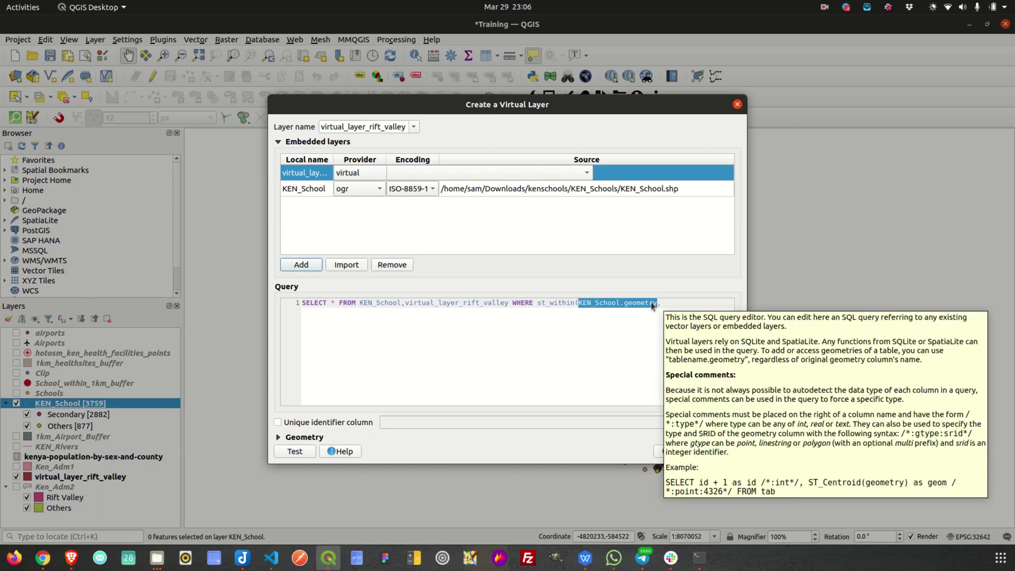
# Enter virtual_layer_rift_valley.geometry as the second argument of st_within and close the parenthesis.
pyautogui.click(661, 304)
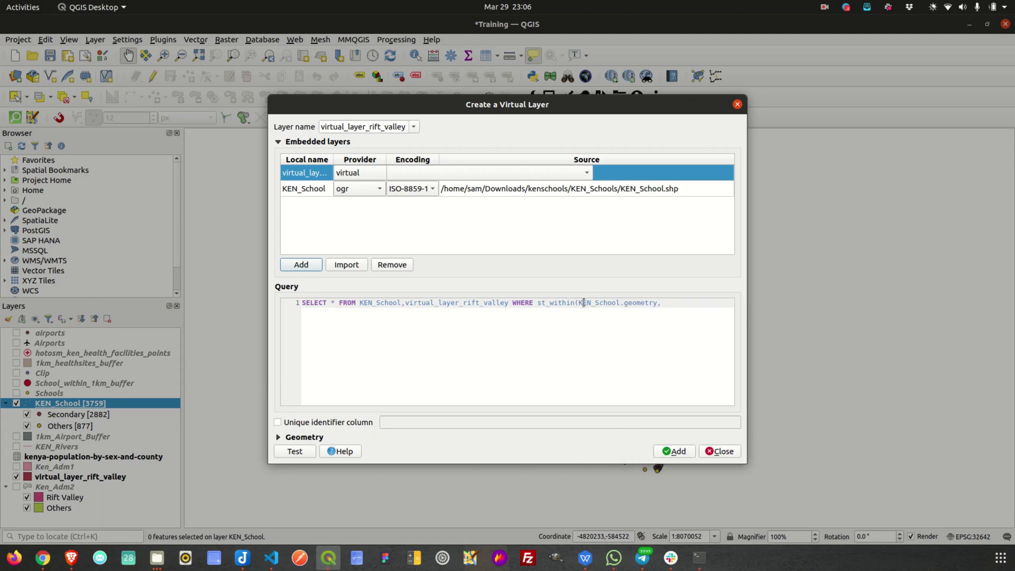
pyautogui.click(636, 303)
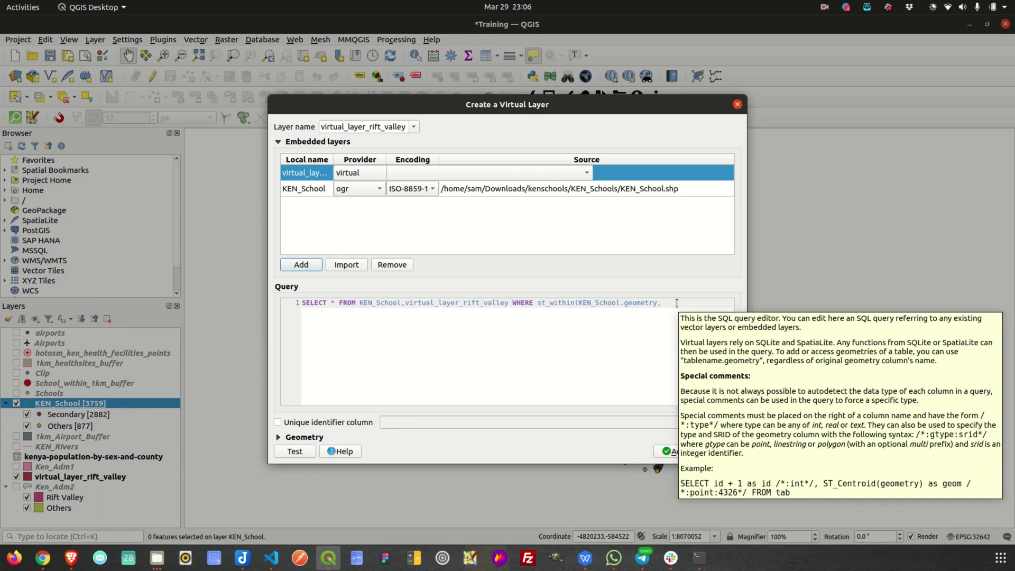
pyautogui.doubleClick(468, 303)
pyautogui.hotkey('ctrl', 'c')
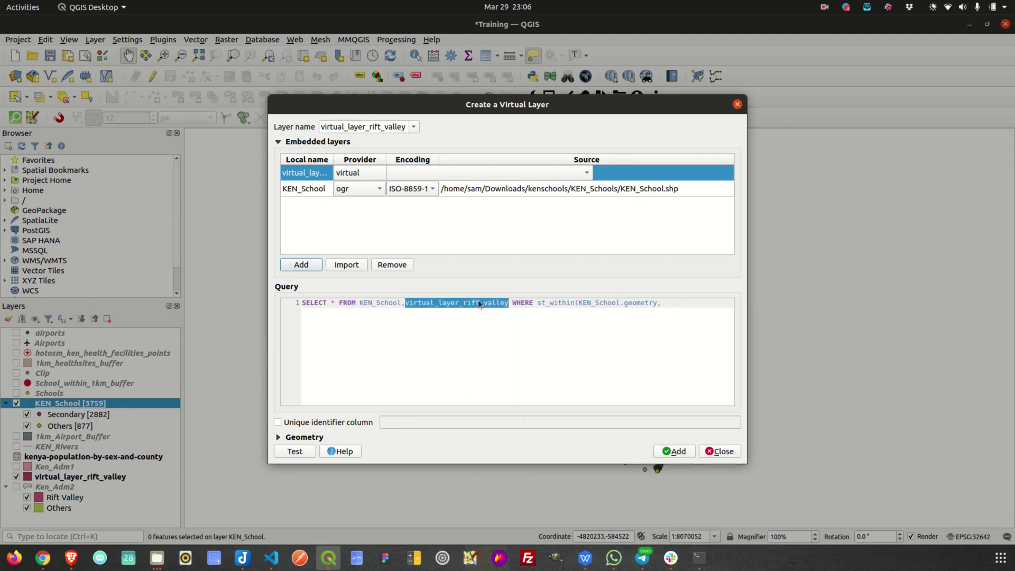
pyautogui.click(685, 305)
pyautogui.hotkey('ctrl', 'v')
pyautogui.write('.geom')
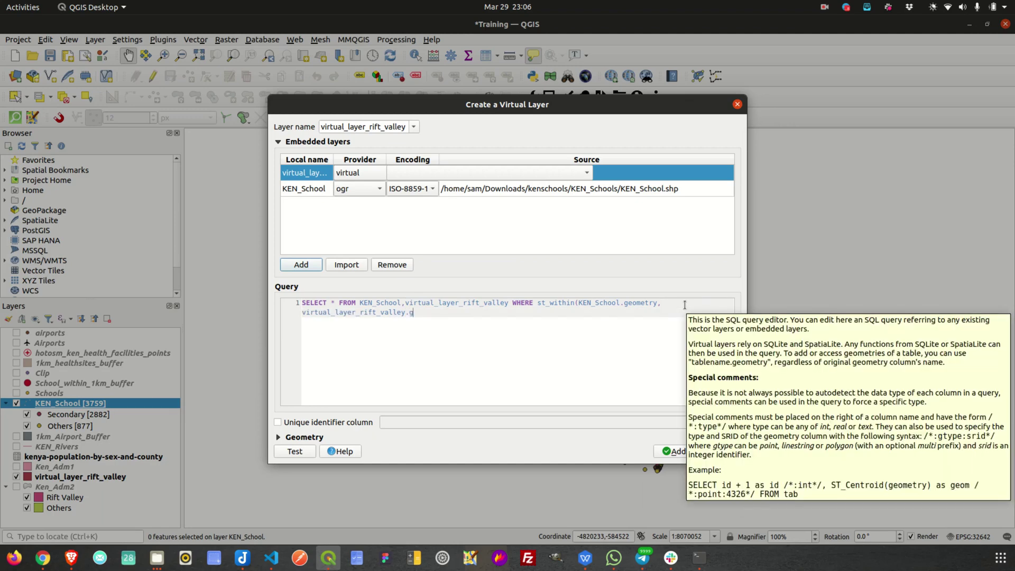
pyautogui.press('BackSpace')
pyautogui.press('BackSpace')
pyautogui.write('ometry')
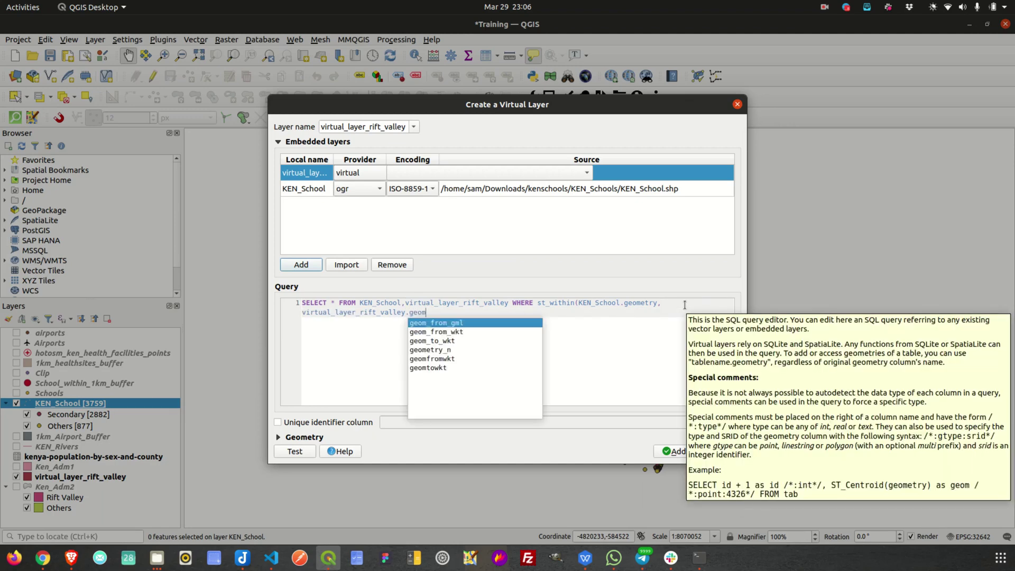
pyautogui.write(')')
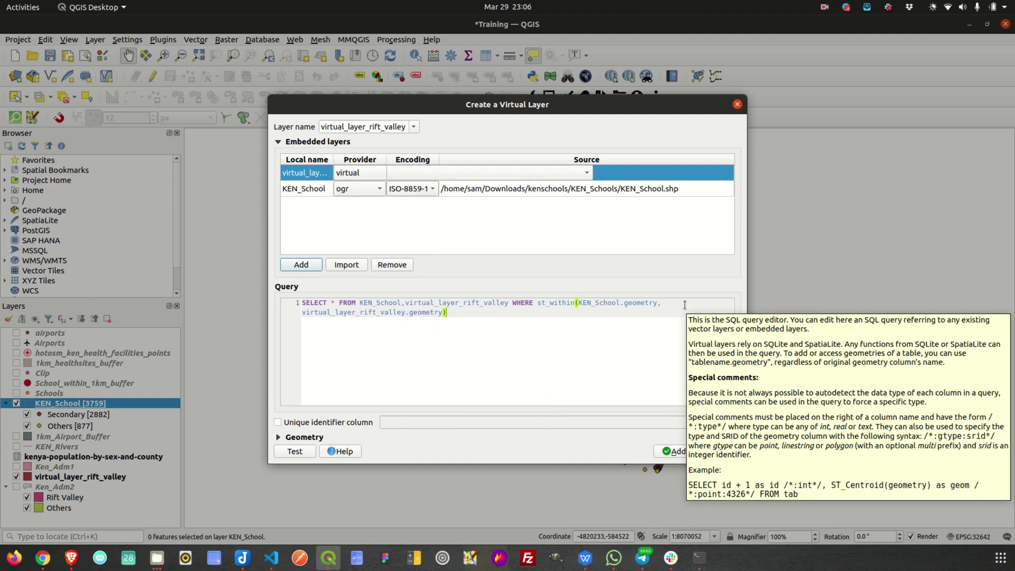
pyautogui.doubleClick(557, 304)
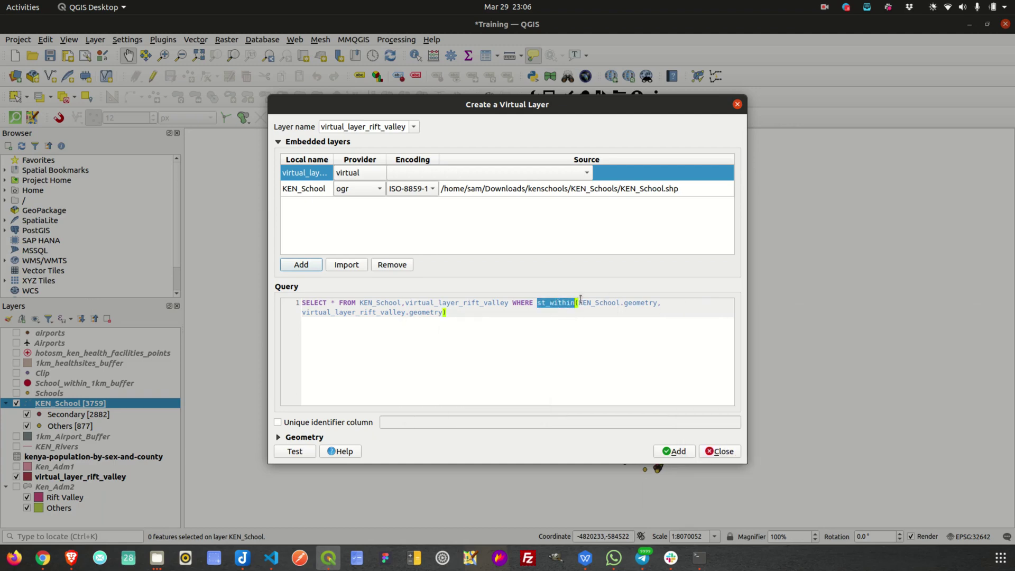
pyautogui.moveTo(578, 303); pyautogui.dragTo(444, 313)
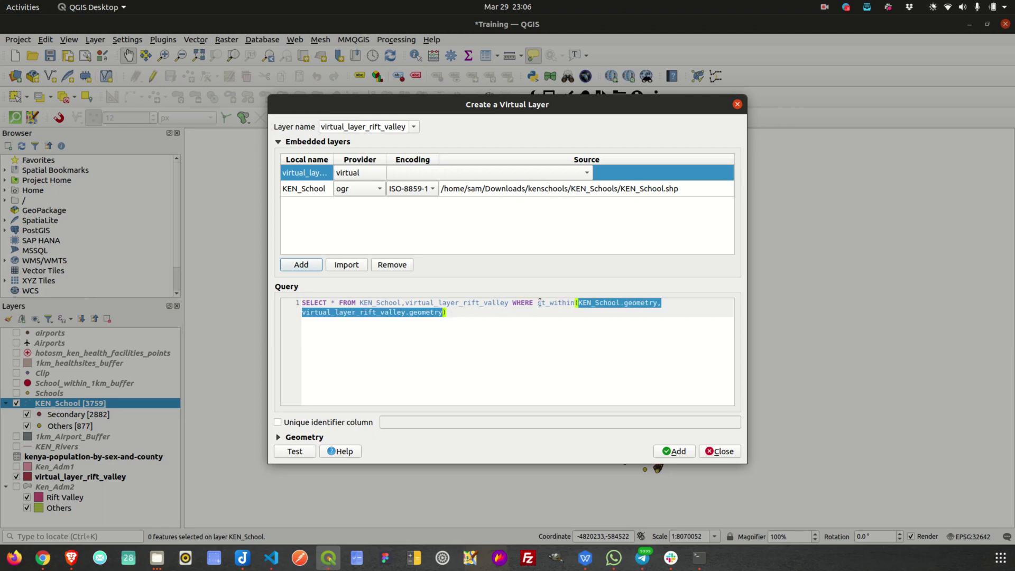
pyautogui.click(465, 312)
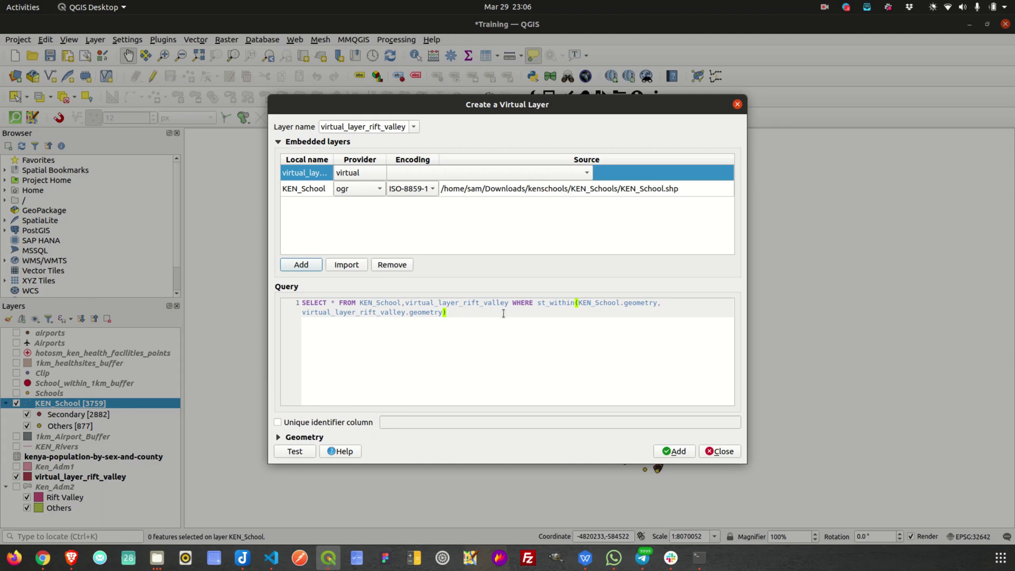
pyautogui.moveTo(576, 300); pyautogui.dragTo(584, 312)
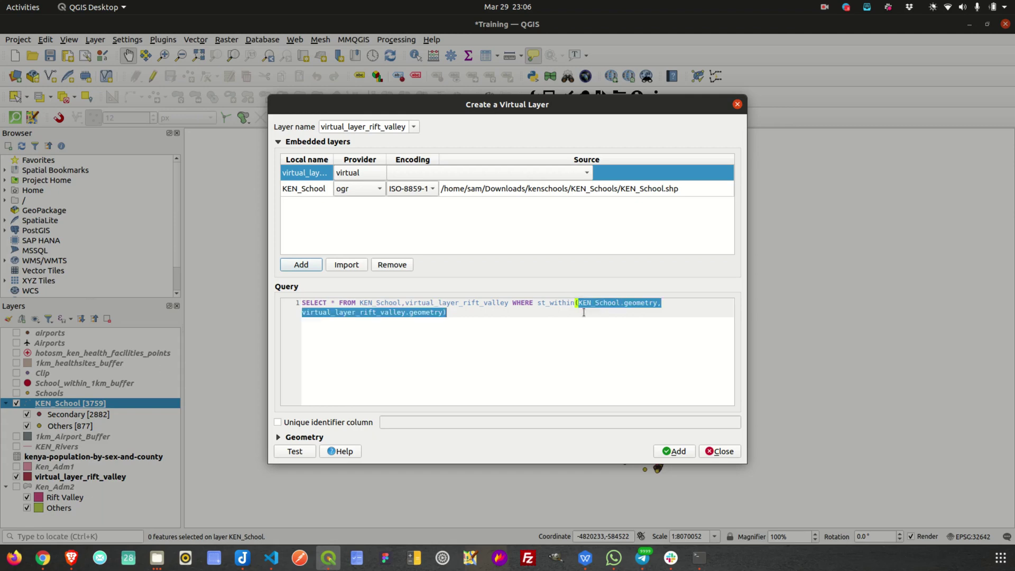
pyautogui.click(557, 304)
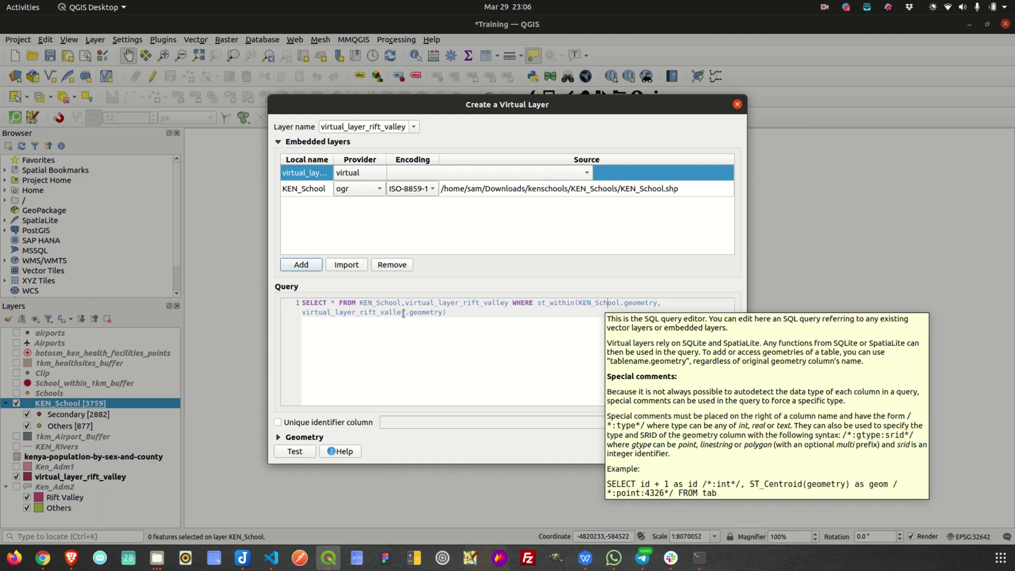
# Append =1 to the st_within condition and test the completed virtual layer query.
pyautogui.click(457, 312)
pyautogui.write('=1')
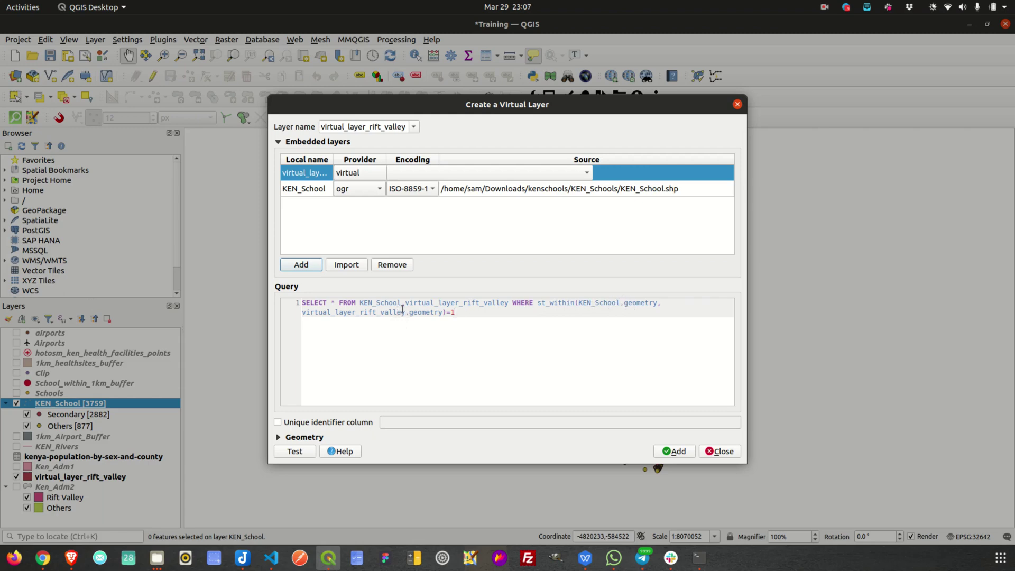
pyautogui.moveTo(405, 313); pyautogui.dragTo(356, 313)
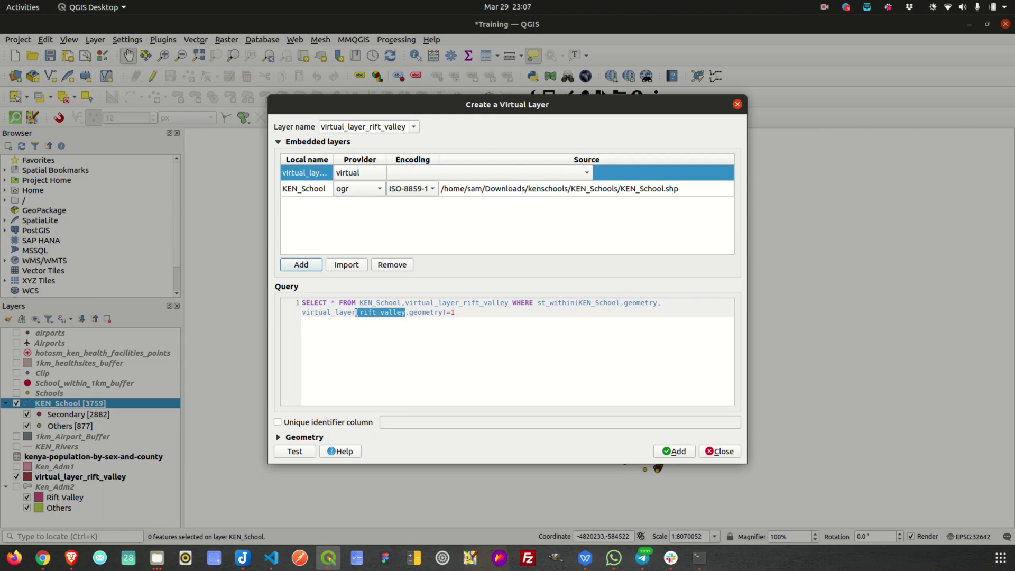
pyautogui.click(483, 315)
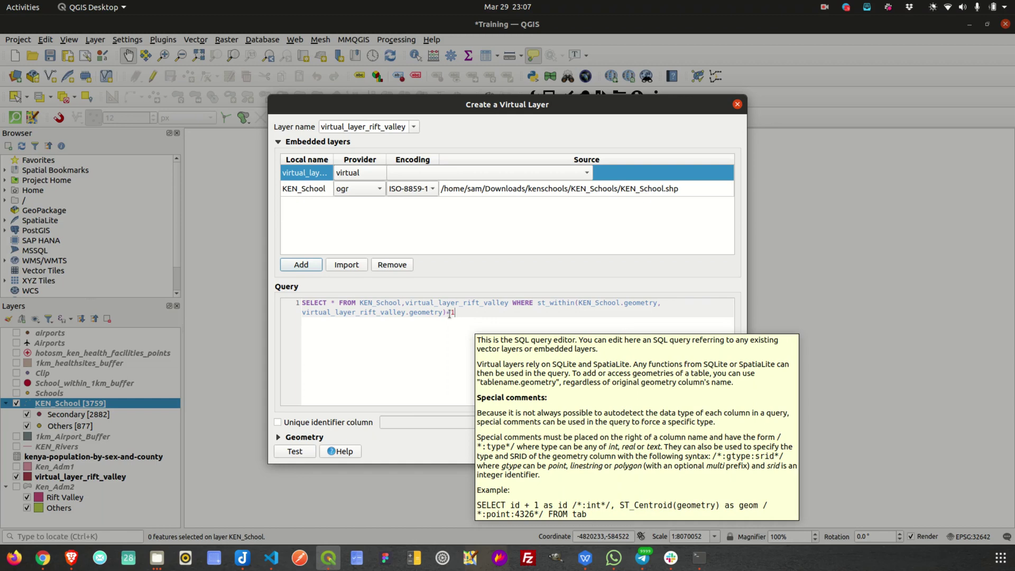
pyautogui.click(290, 453)
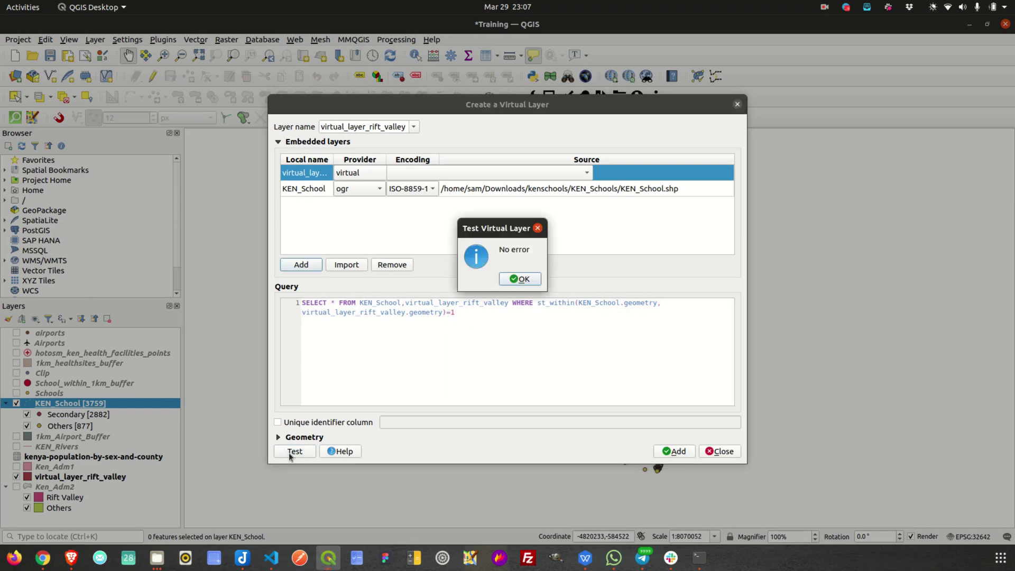
pyautogui.click(522, 280)
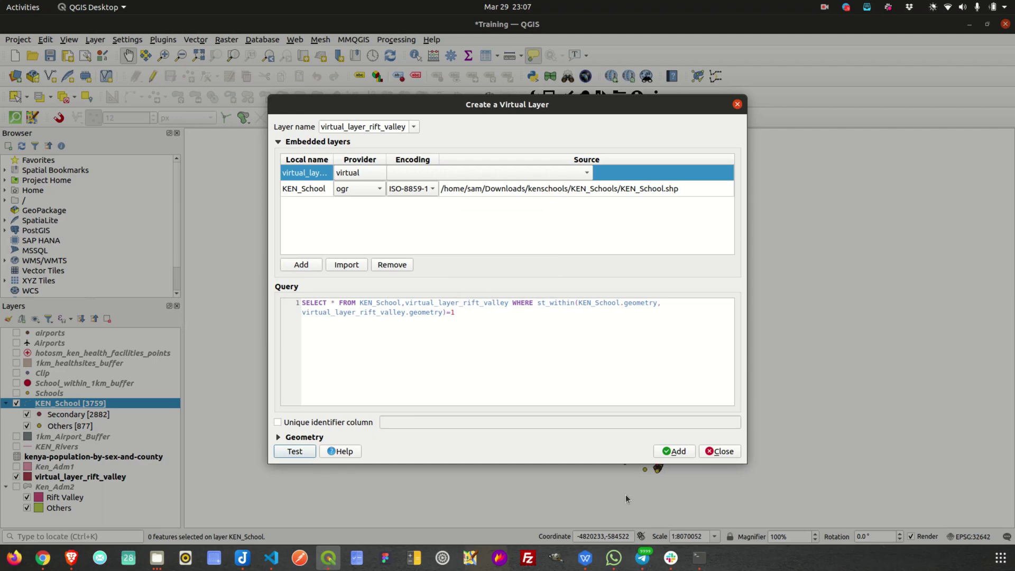
# Add the query result under the name virtual_layer_rift_valley without overwriting the existing virtual layer.
pyautogui.click(673, 452)
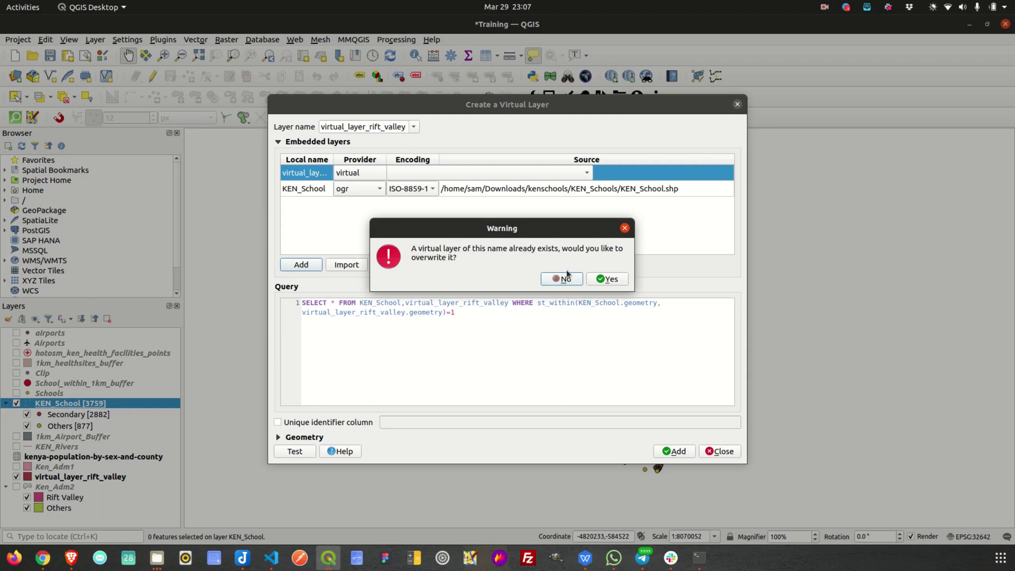
pyautogui.click(627, 230)
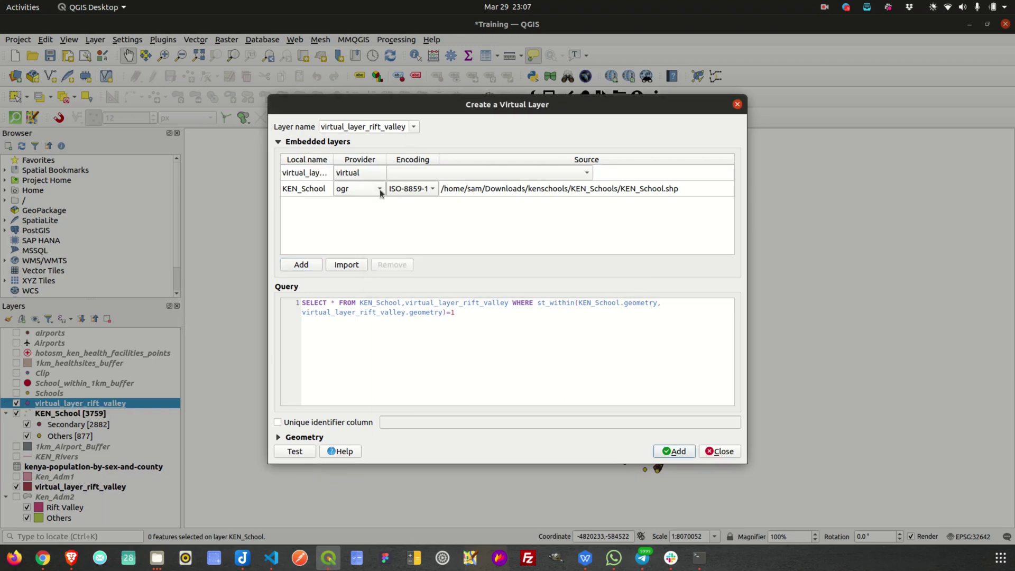
# Rename the virtual layer as virtual_layer_rift_valley_schools, add it to the project and close the virtual layer dialog.
pyautogui.click(406, 128)
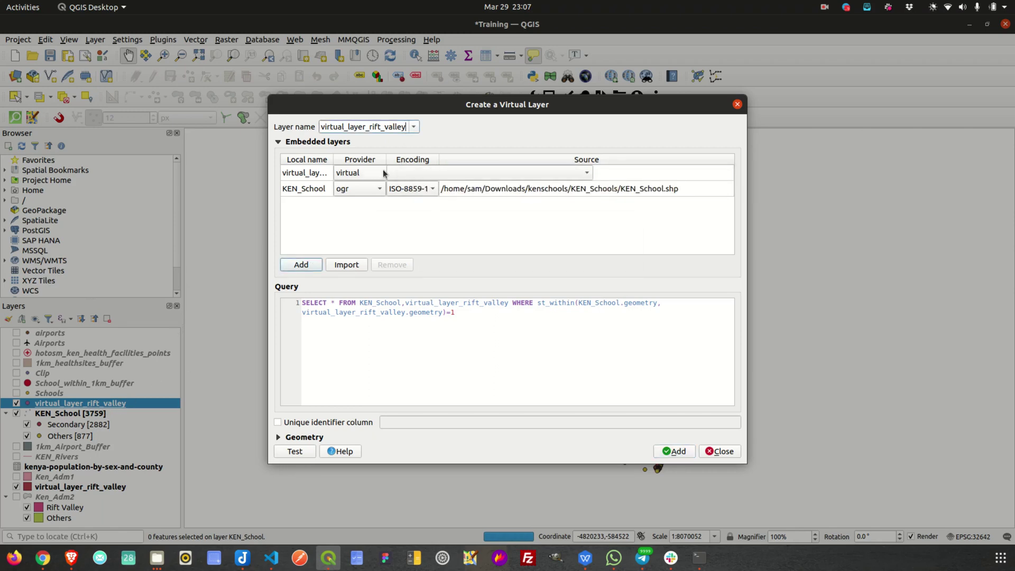
pyautogui.write('_schools')
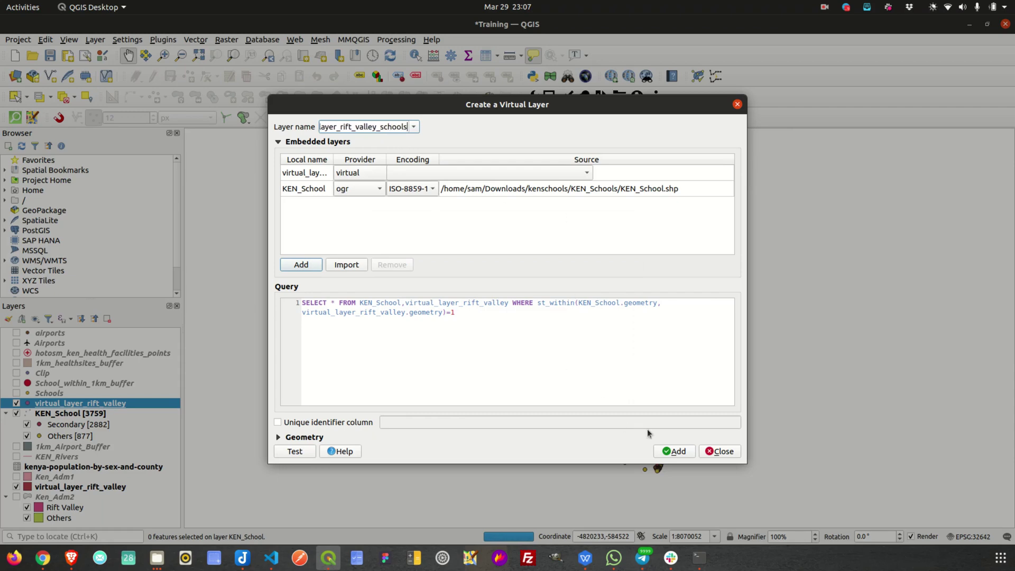
pyautogui.click(674, 451)
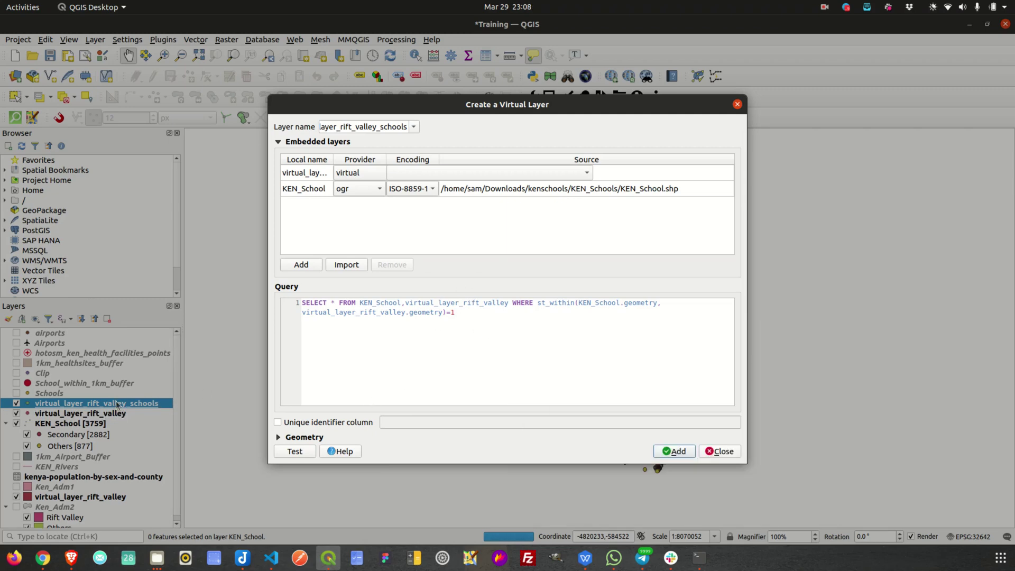
pyautogui.click(722, 453)
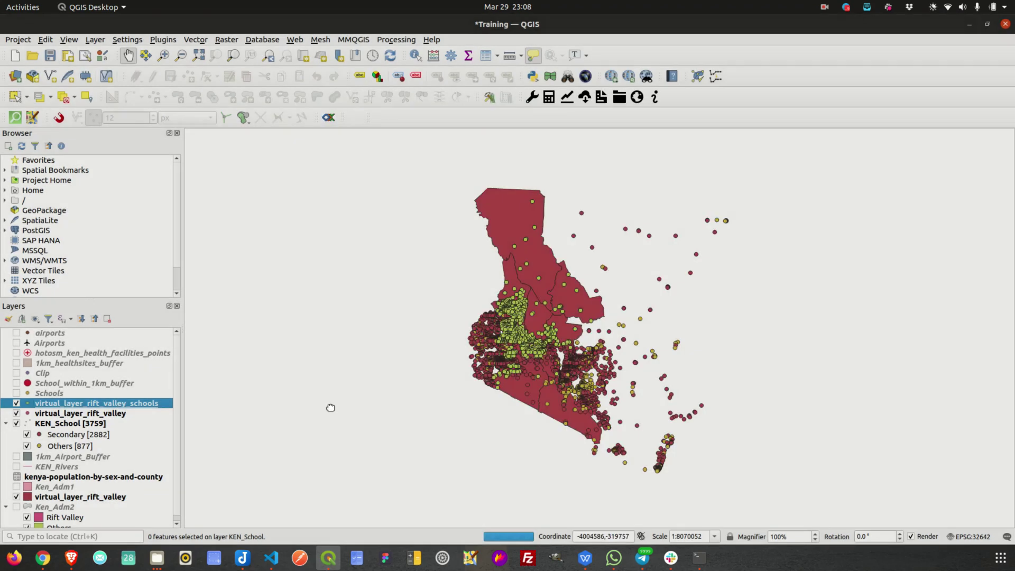
# Hide the duplicate virtual_layer_rift_valley point layer and the KEN_School layer.
pyautogui.click(18, 414)
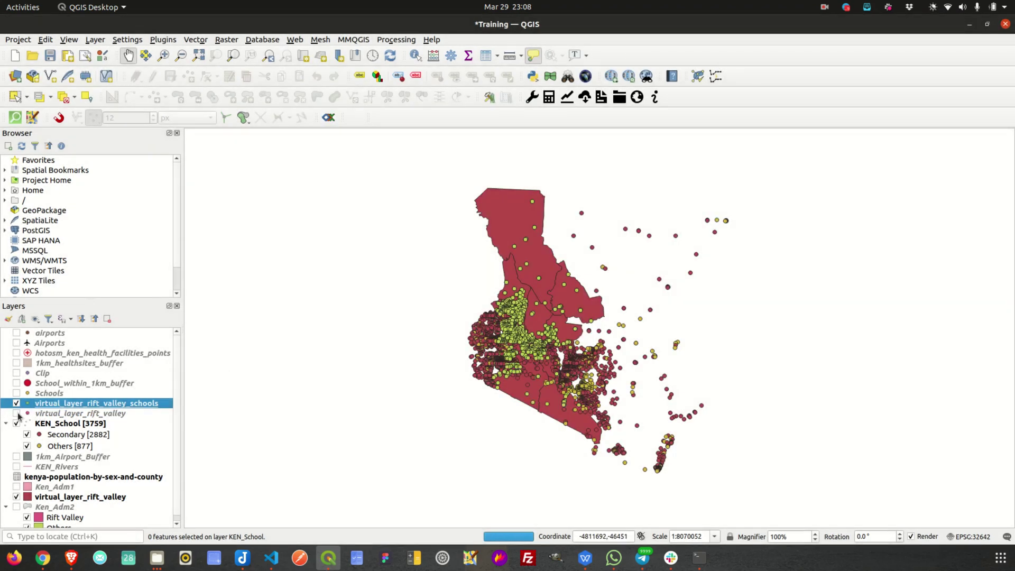
pyautogui.click(16, 423)
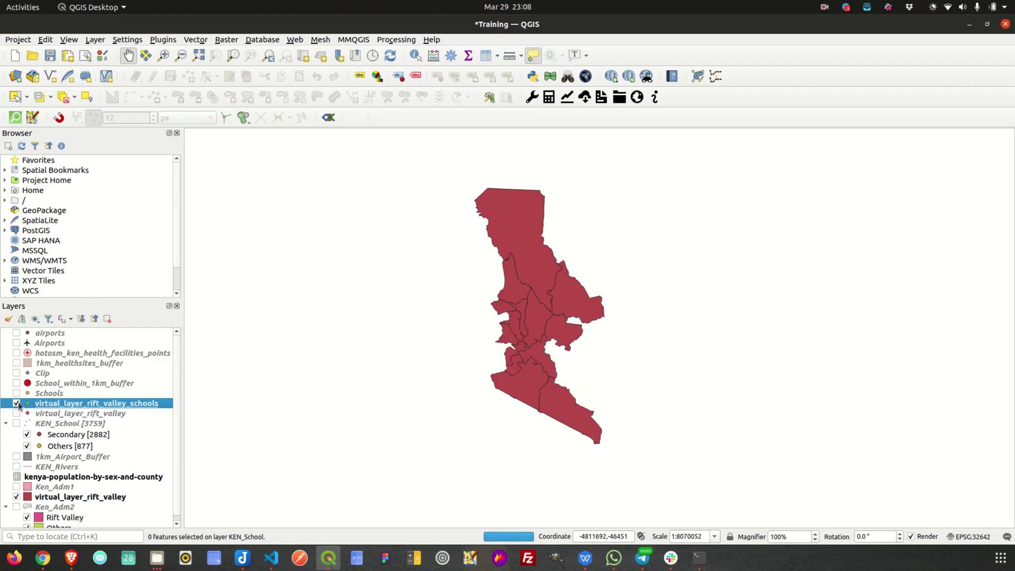